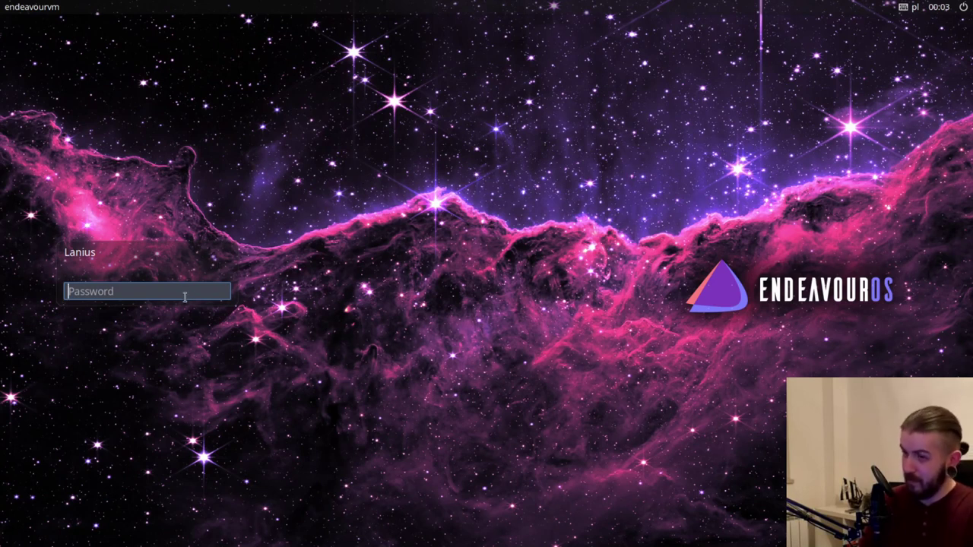
Log in to the desktop with the account password and move the Welcome window away from the centre.
text(•••)
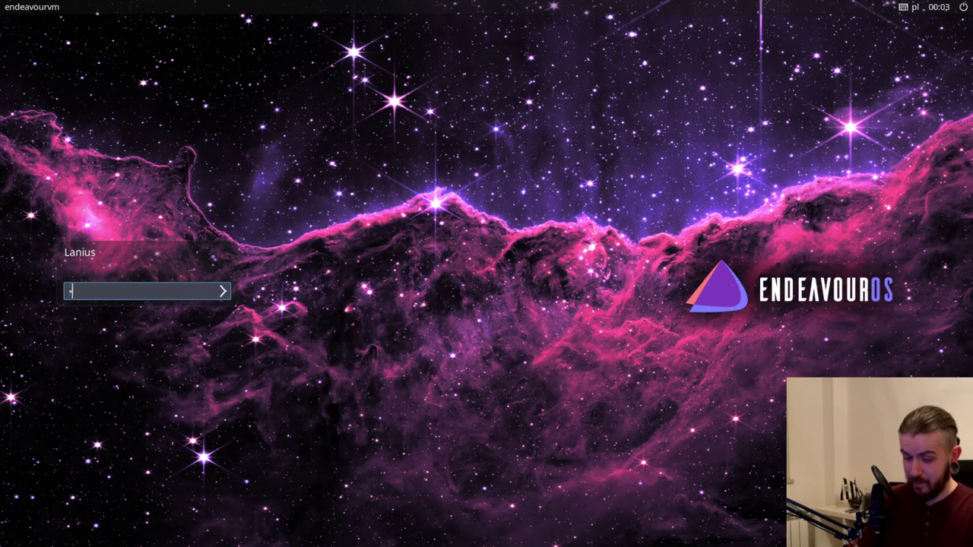
key(Return)
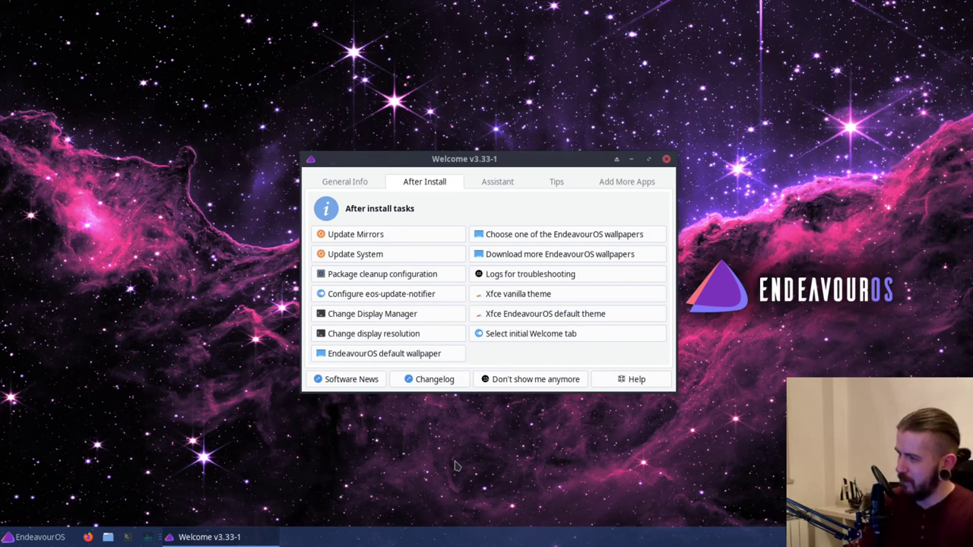
drag(498, 161, 443, 116)
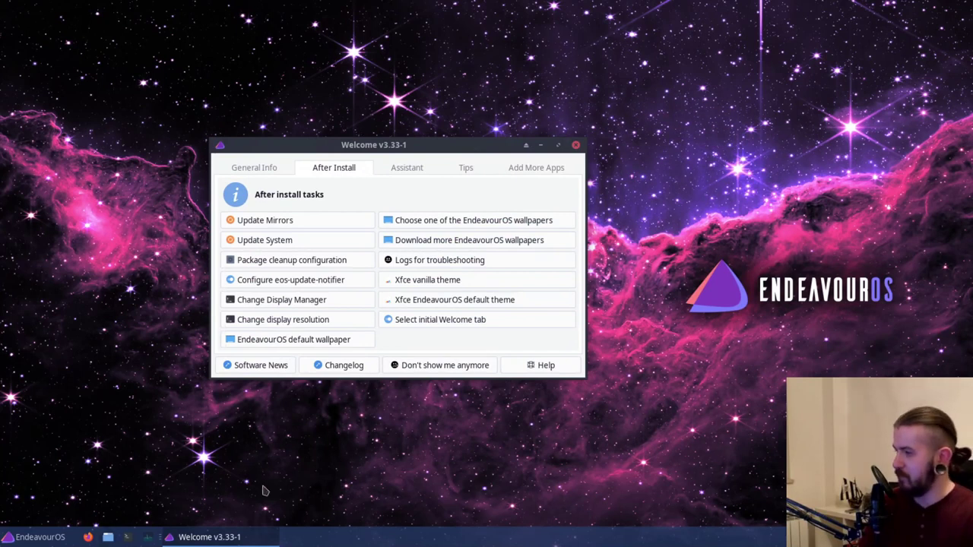
click(17, 541)
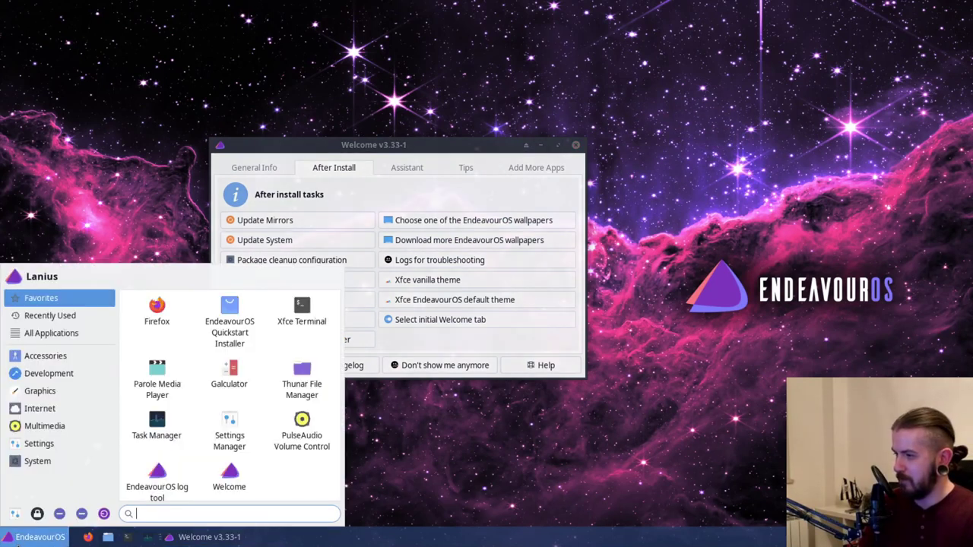
click(20, 542)
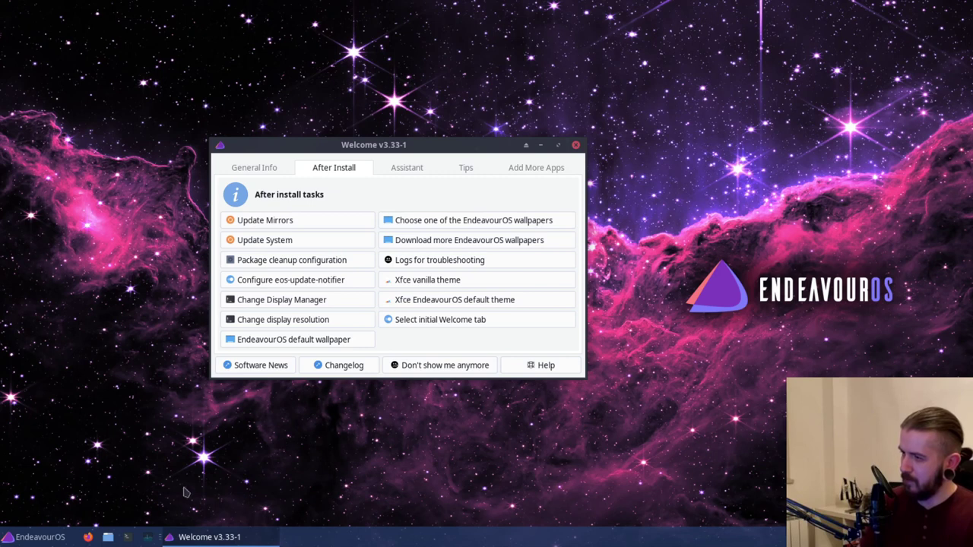
Open a terminal, reposition it, and start a full system upgrade with yay, authorising it with the sudo password.
click(129, 539)
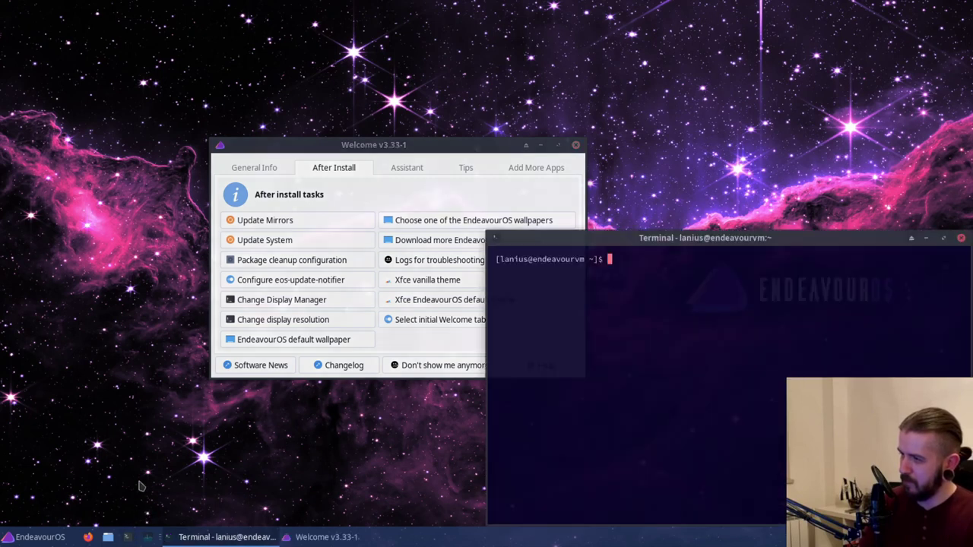
drag(655, 247, 511, 133)
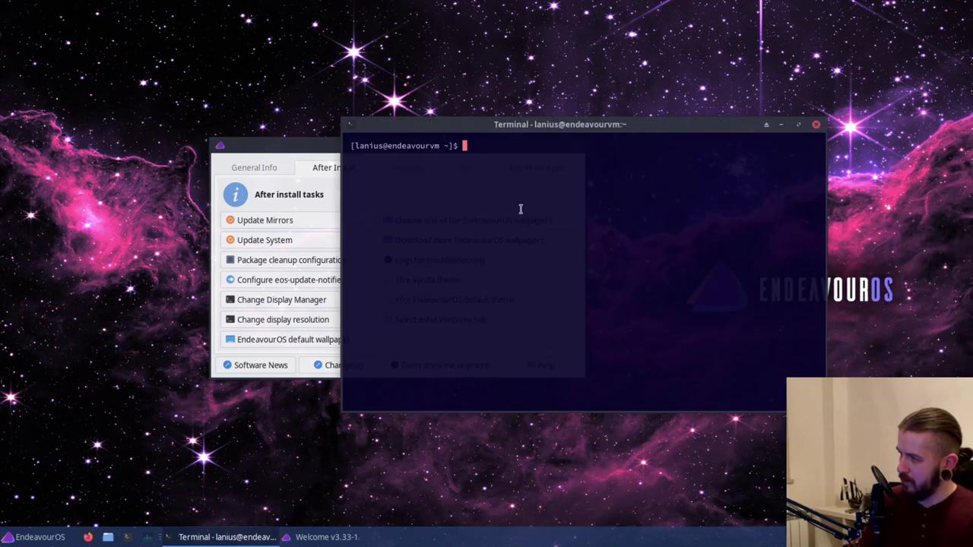
text(yay)
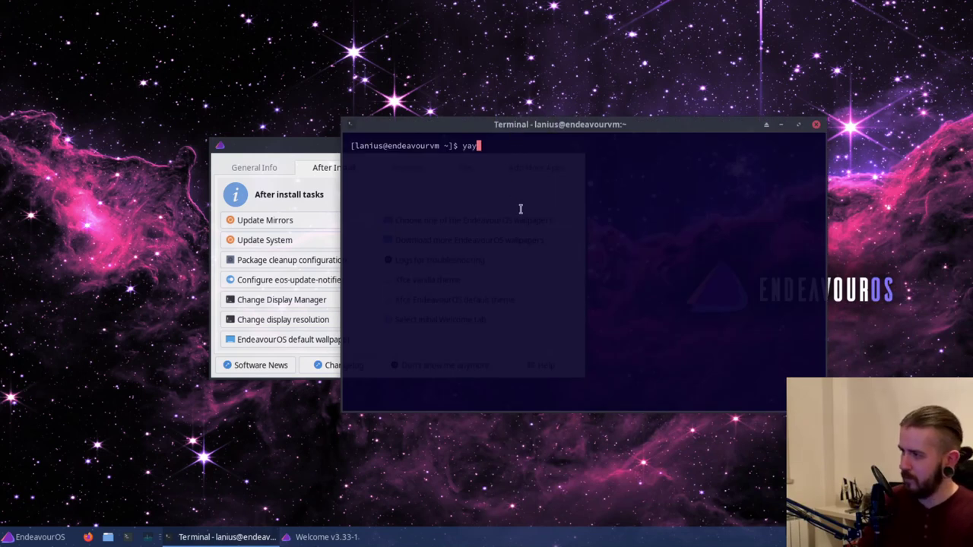
key(Return)
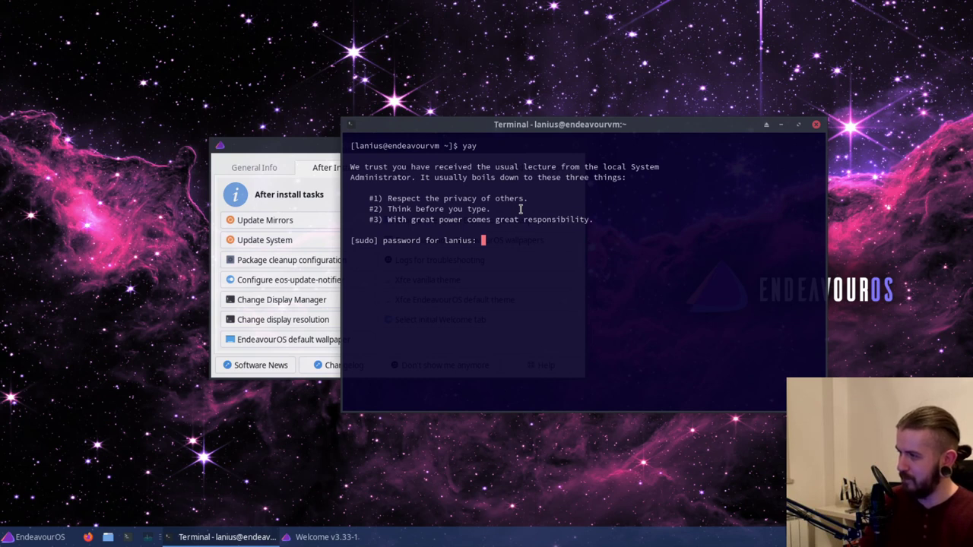
key(Return)
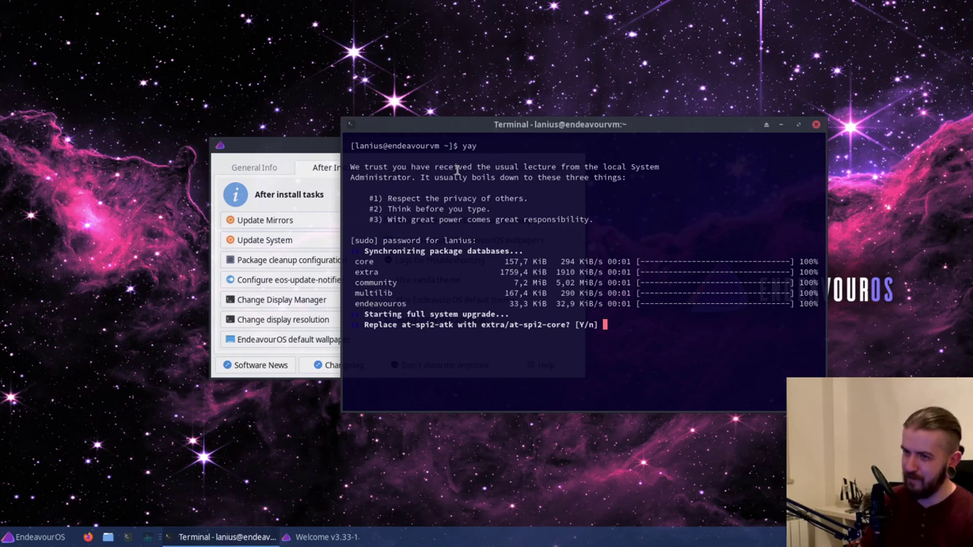
Accept replacing at-spi2-atk and atk with extra/at-spi2-core, proceed with the upgrade installation, and dismiss the reboot notification.
key(Return)
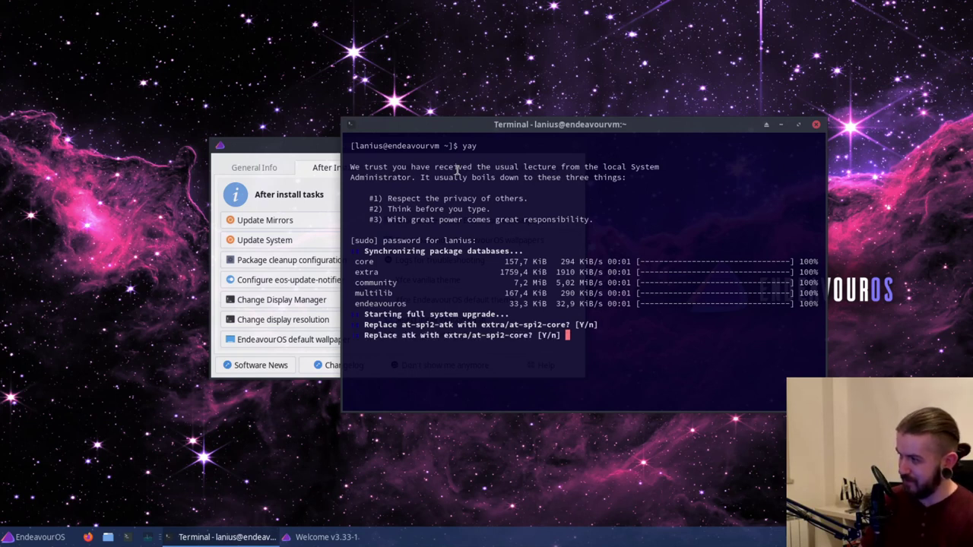
key(Return)
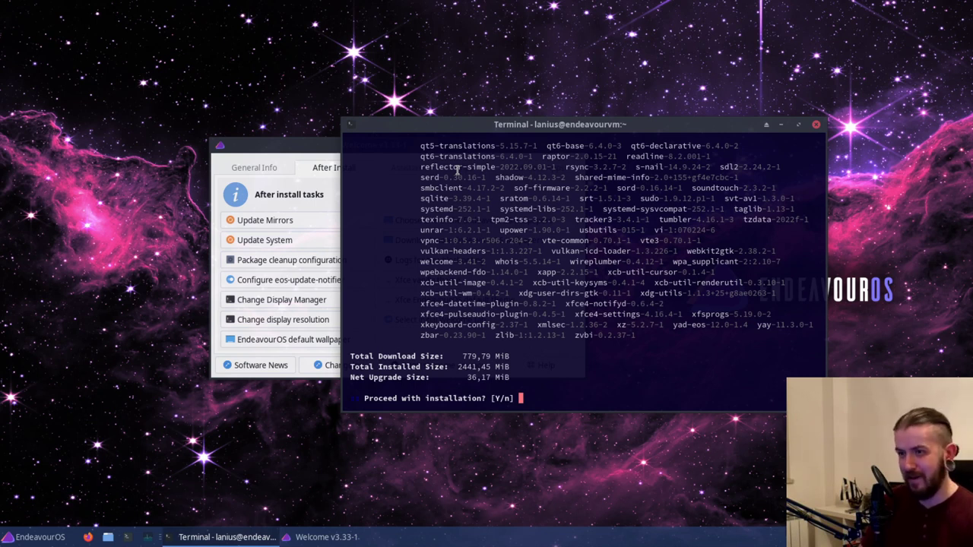
key(Return)
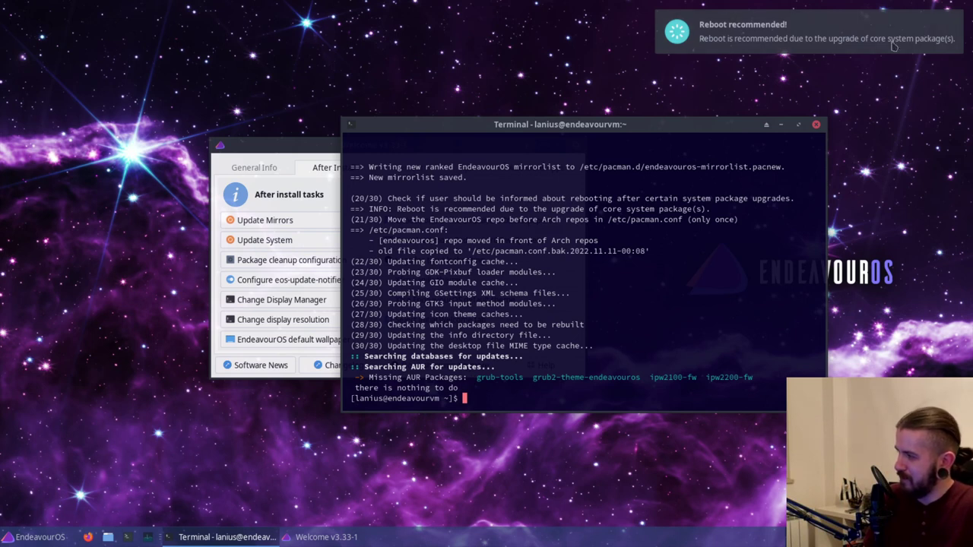
click(915, 33)
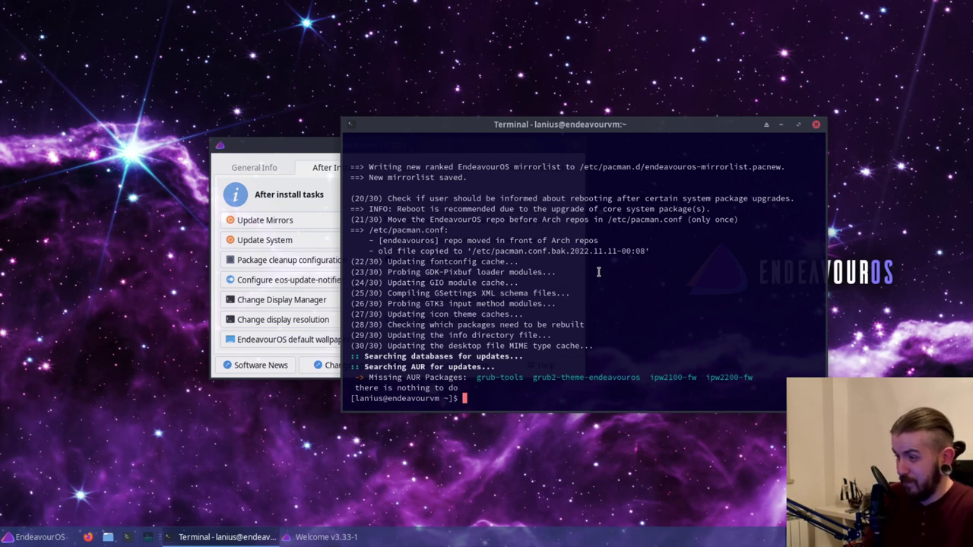
Review the upgrade output in the terminal, examining the missing AUR packages line and the grub2-theme-endeavouros entry.
scroll(509, 323, up, 2)
scroll(510, 323, up, 8)
scroll(513, 319, down, 11)
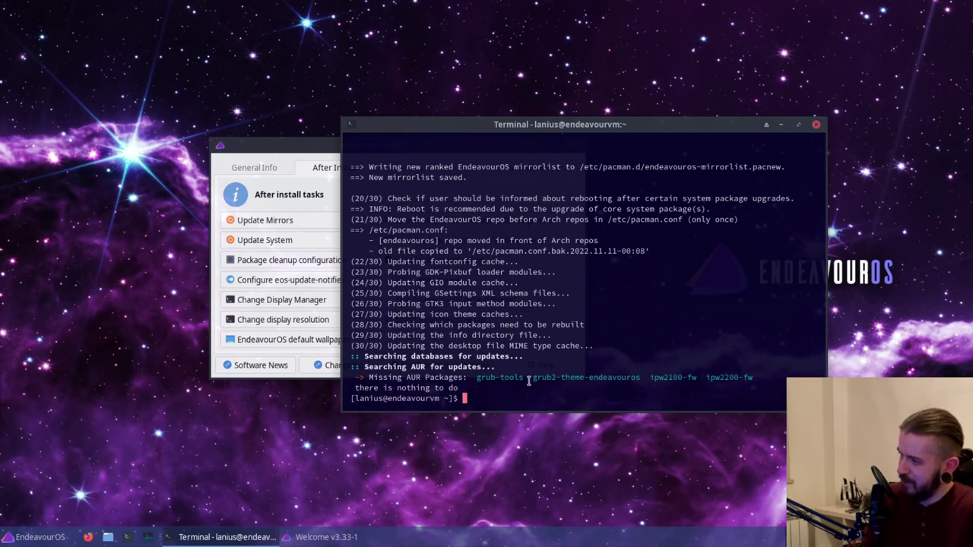
drag(532, 380, 641, 380)
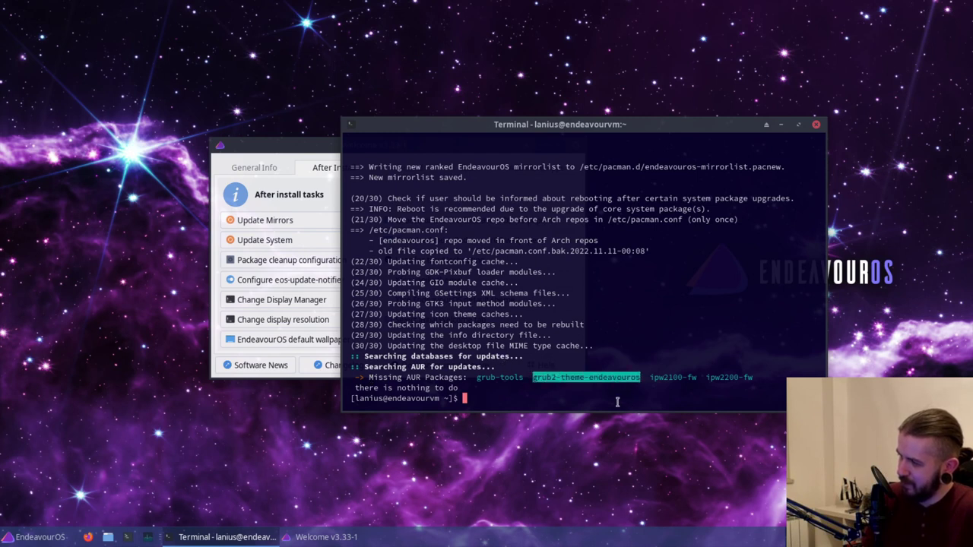
click(590, 377)
triple_click(560, 379)
click(559, 379)
drag(534, 378, 639, 378)
click(640, 378)
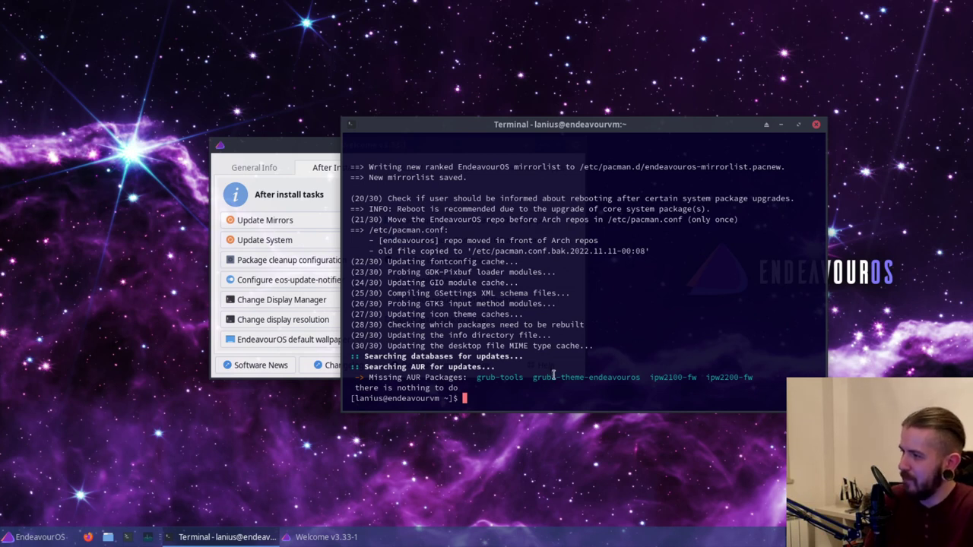
Search for i3 packages with yay, choose package 1 (endeavouros-skel-i3wm), and decline its installation.
text(yay i3)
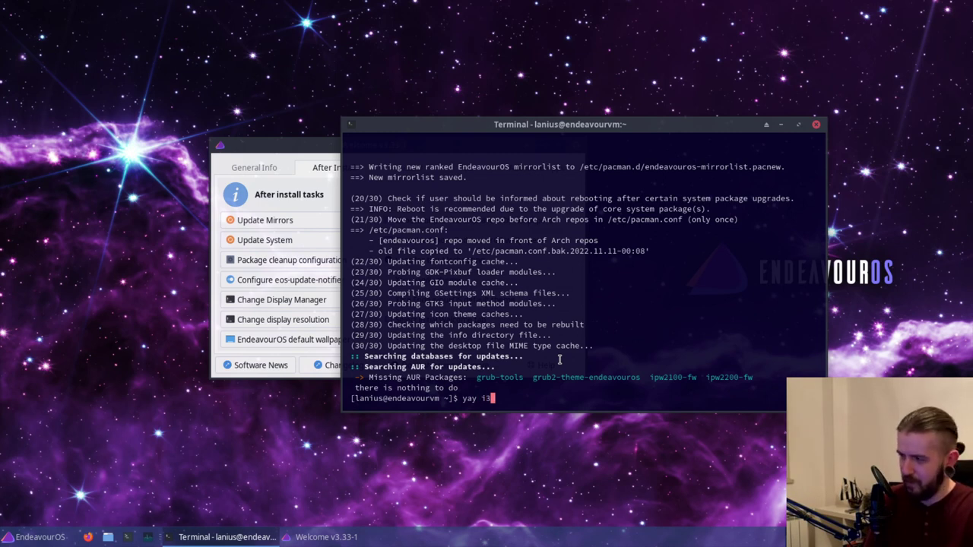
key(Return)
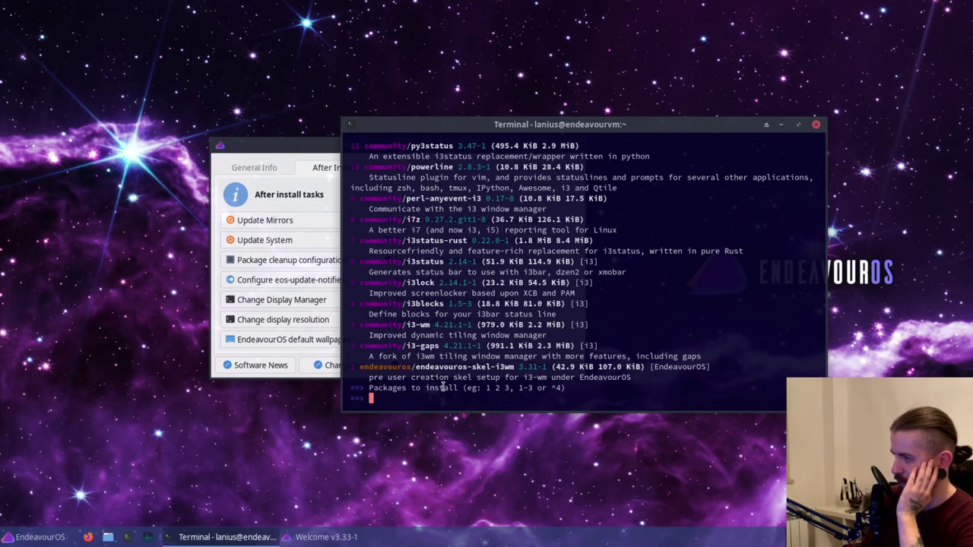
text(1)
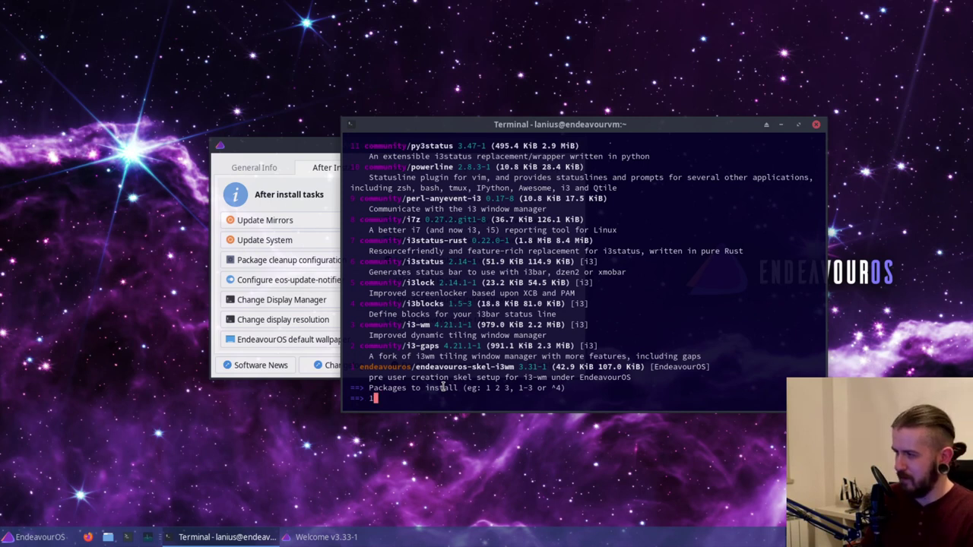
key(Return)
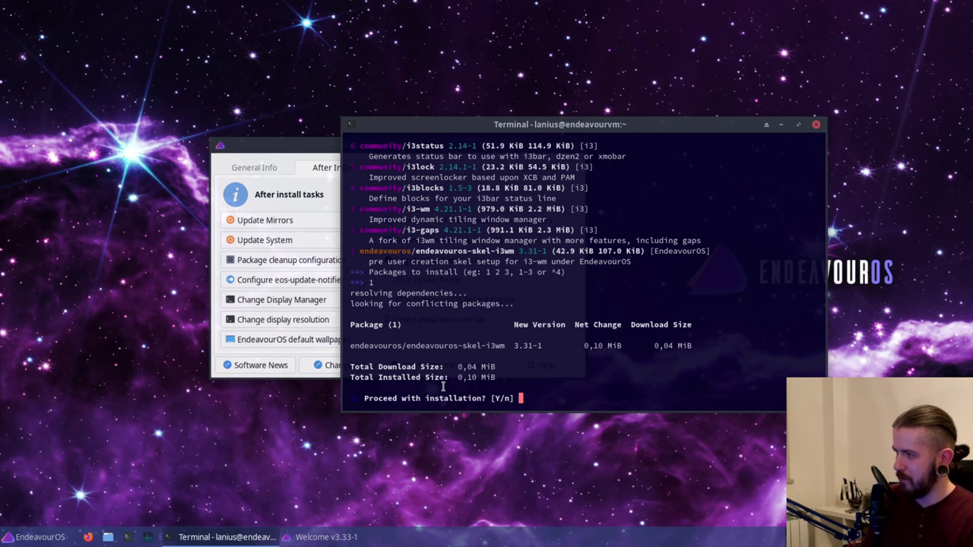
text(n)
key(Return)
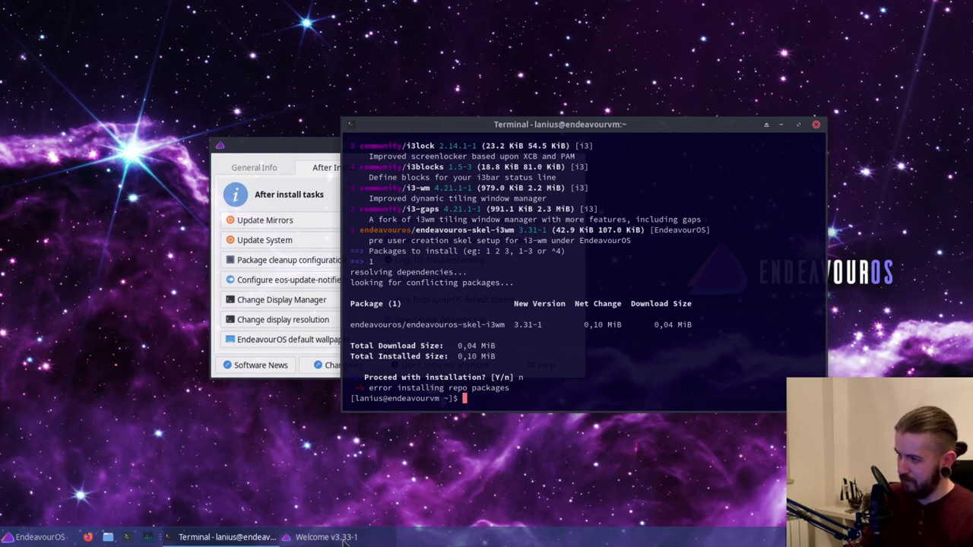
Open the Thunar file manager and arrange its window side by side with the terminal.
click(30, 537)
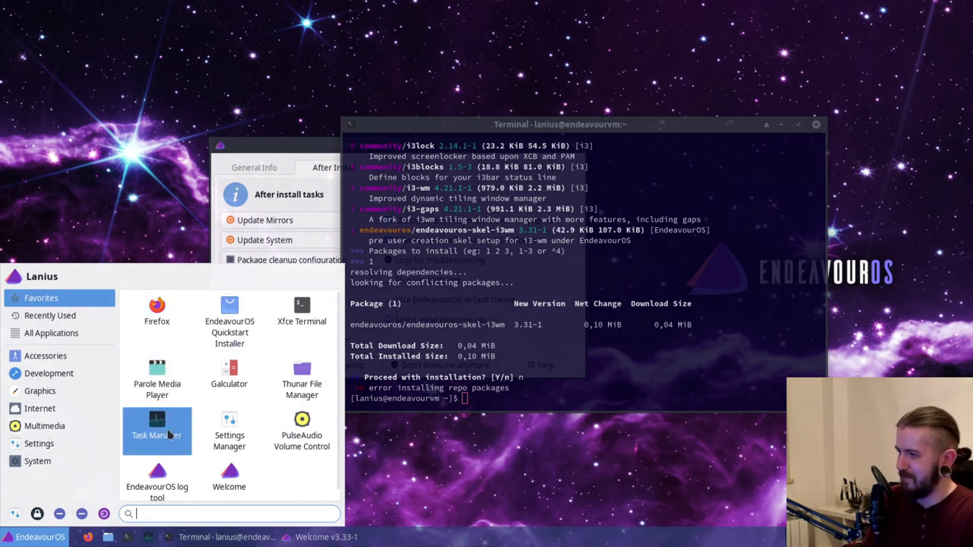
click(308, 389)
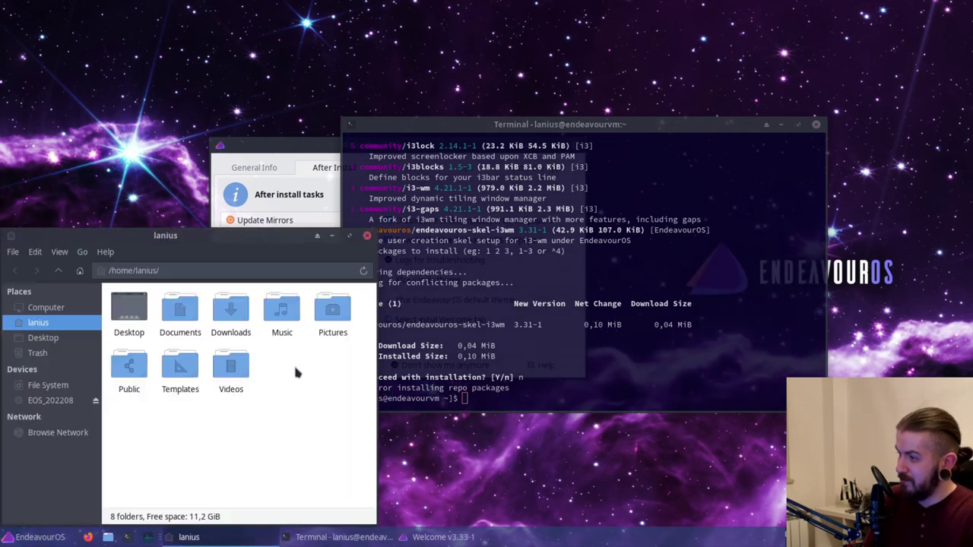
drag(248, 237, 677, 183)
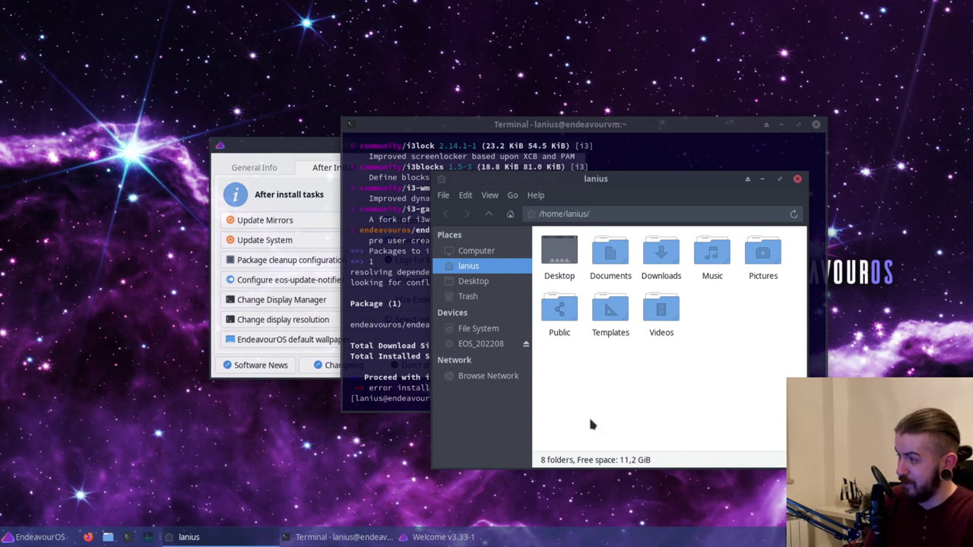
drag(628, 181, 129, 17)
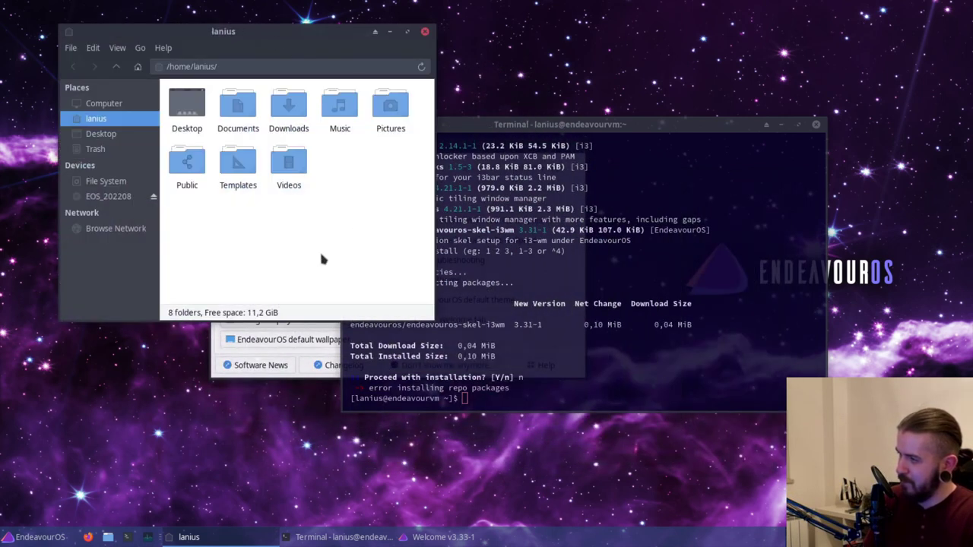
drag(551, 129, 691, 64)
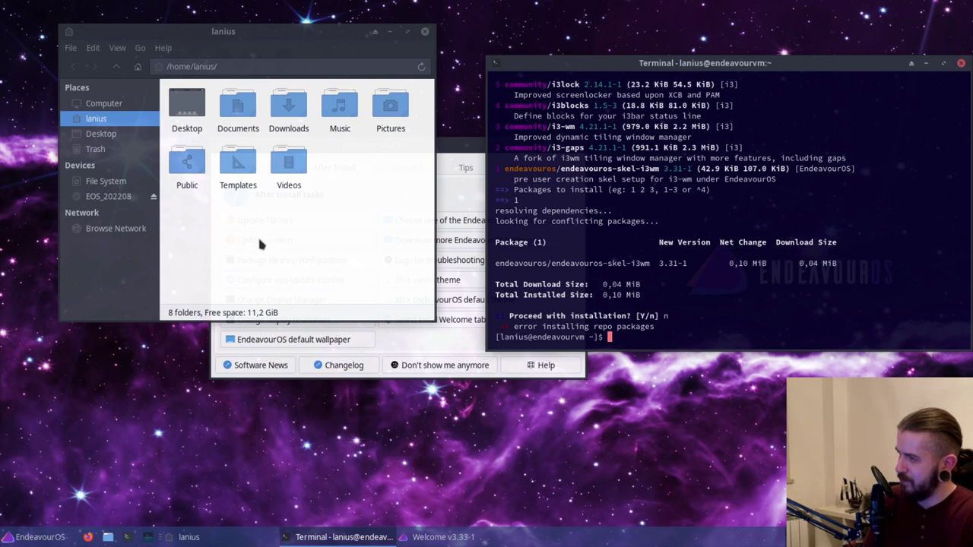
Alternate focus between the file manager and the terminal to compare how active and inactive windows look.
click(297, 250)
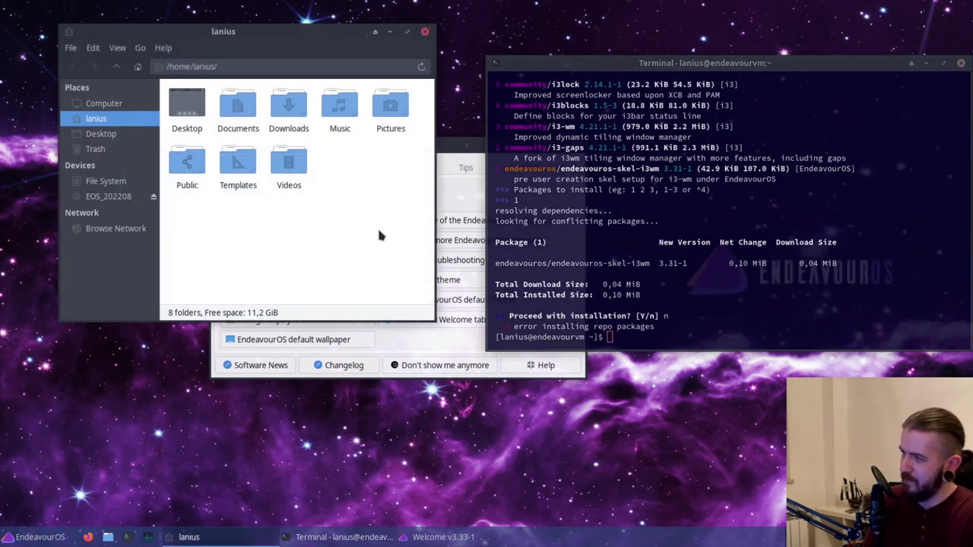
click(739, 225)
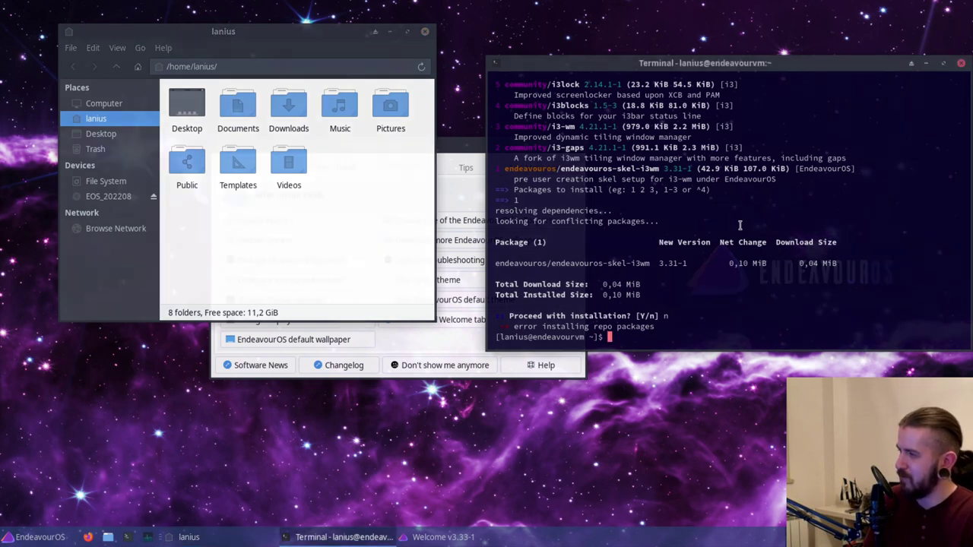
click(242, 252)
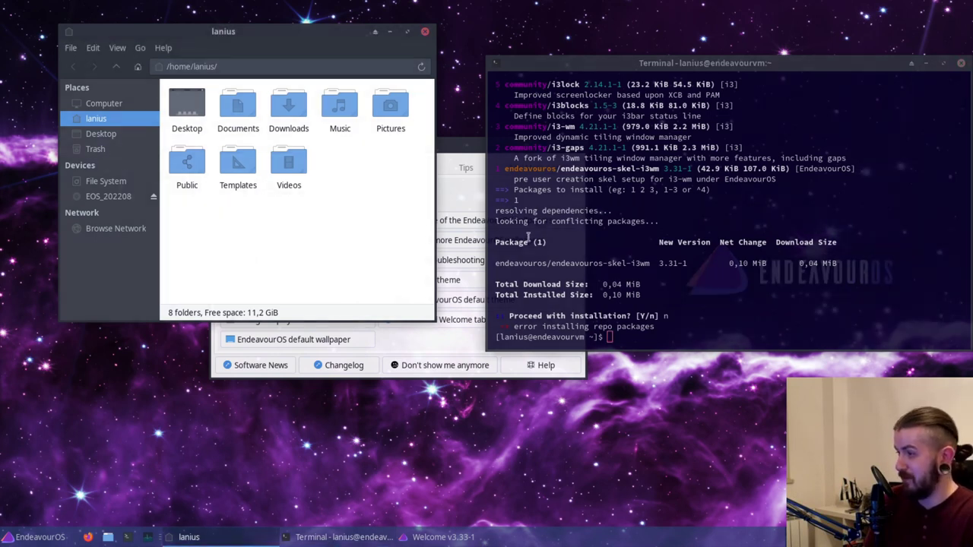
click(885, 206)
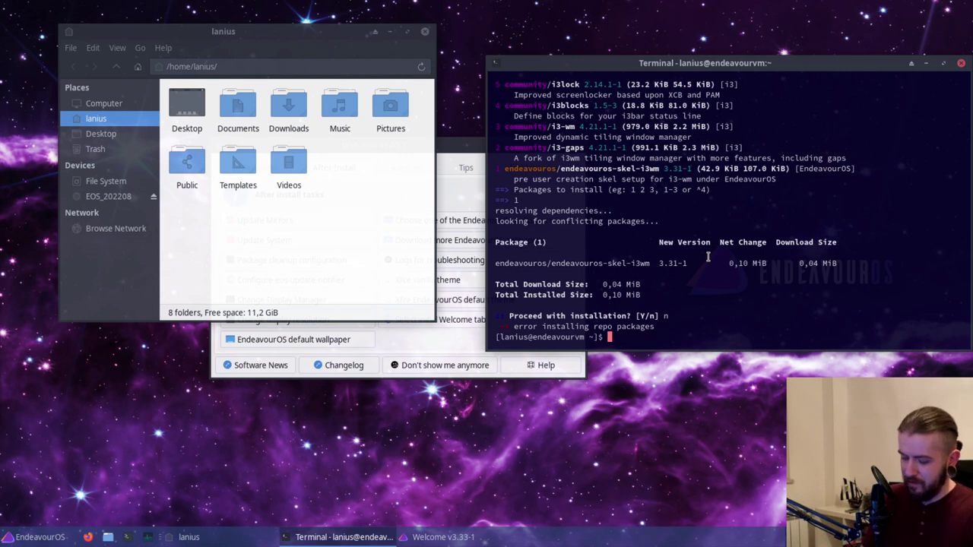
text(~)
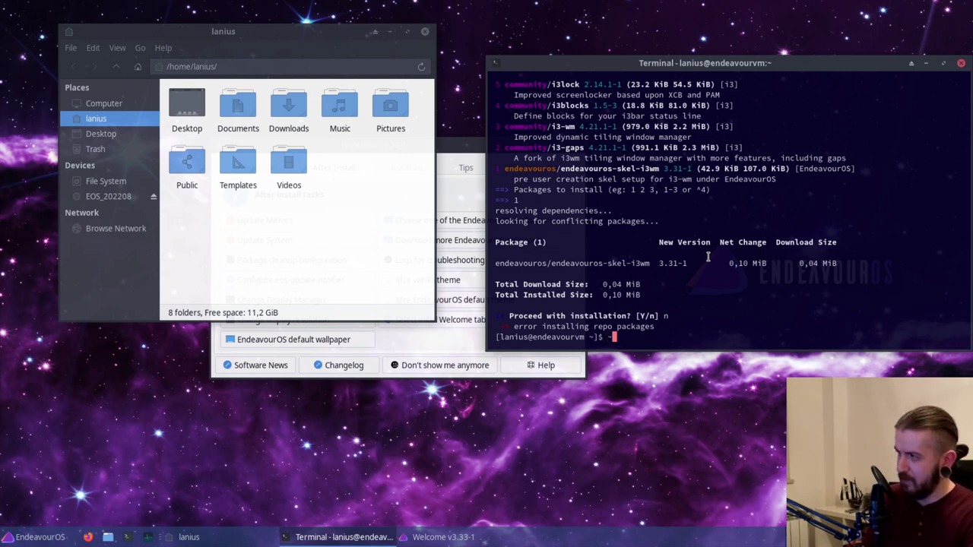
key(BackSpace)
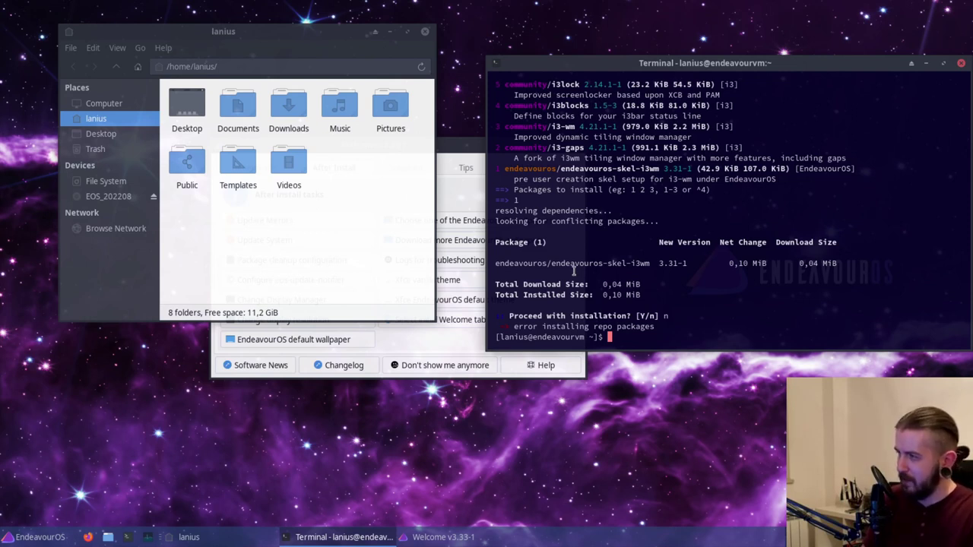
Raise the terminal window to the file manager's height and look back through the i3 package search output.
drag(834, 66, 835, 38)
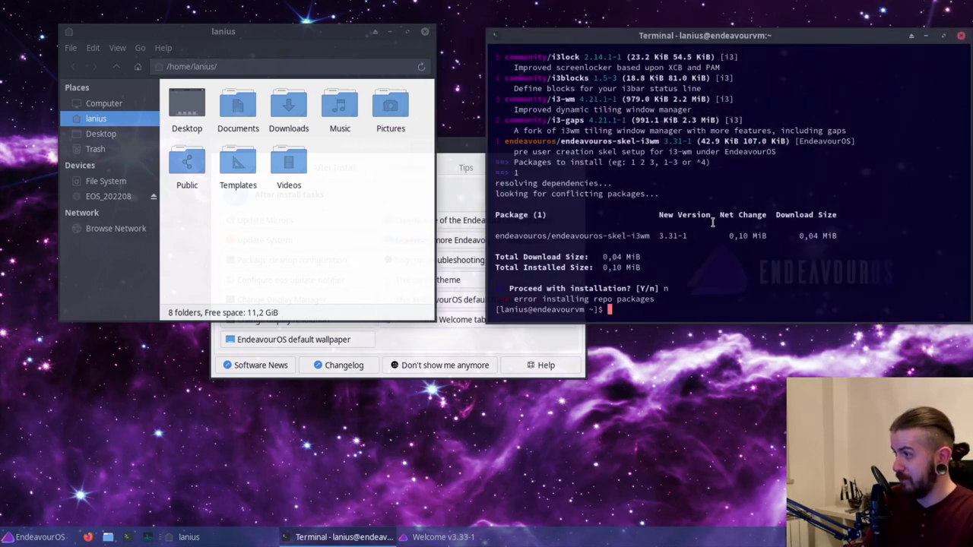
scroll(713, 221, up, 8)
scroll(714, 220, up, 10)
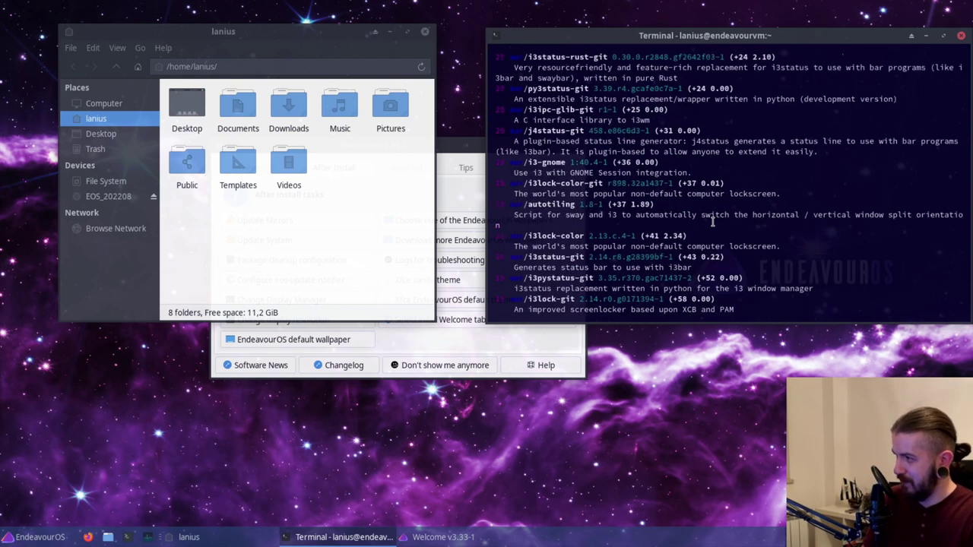
Return to the end of the i3 package search output and close the terminal window.
scroll(713, 221, down, 5)
scroll(713, 221, down, 10)
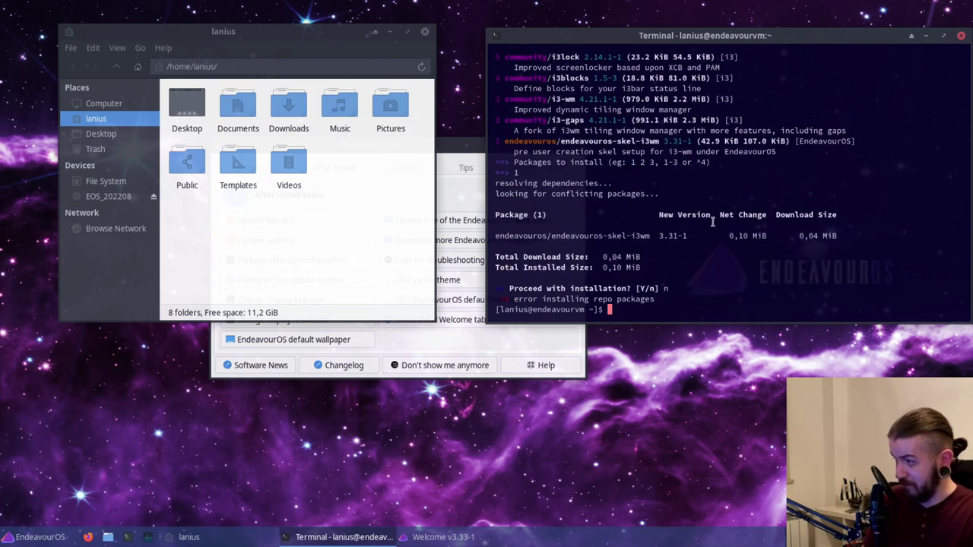
click(961, 35)
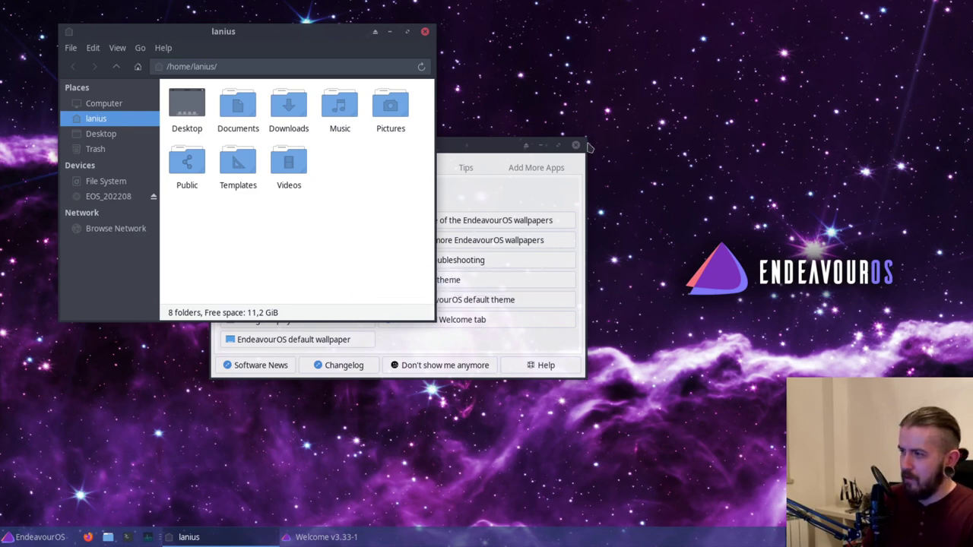
Bring the Welcome window in front of the file manager, look at the online Arch package browser from Add More Apps, and close the browser.
drag(465, 144, 617, 133)
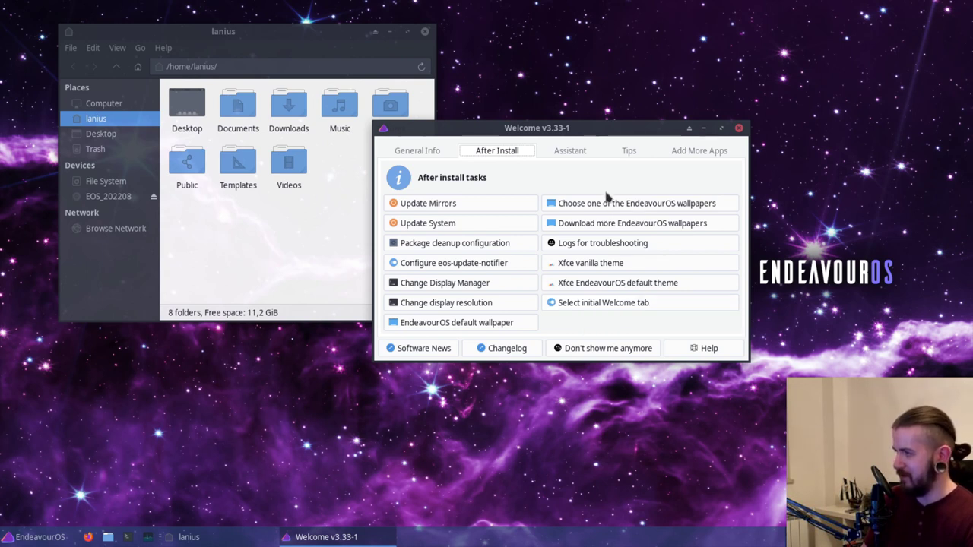
click(694, 155)
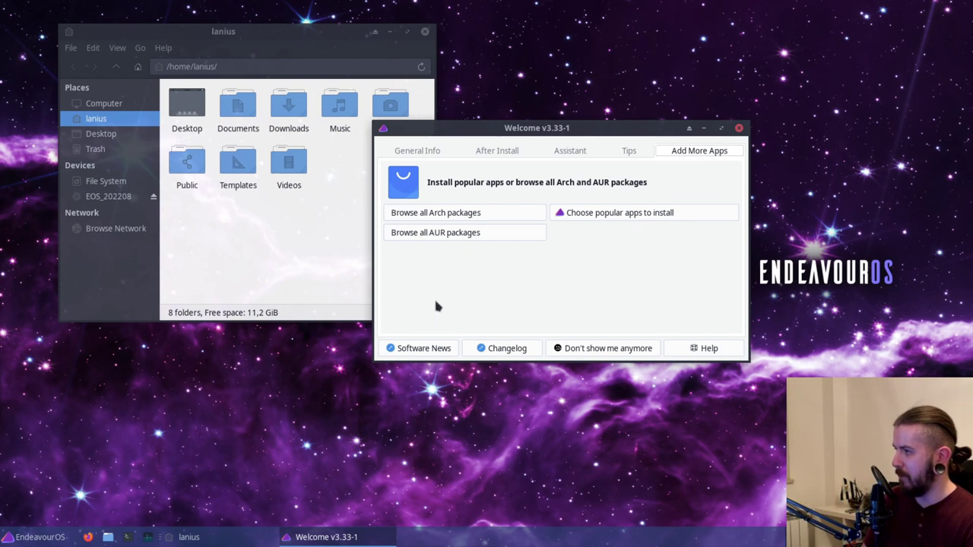
click(460, 219)
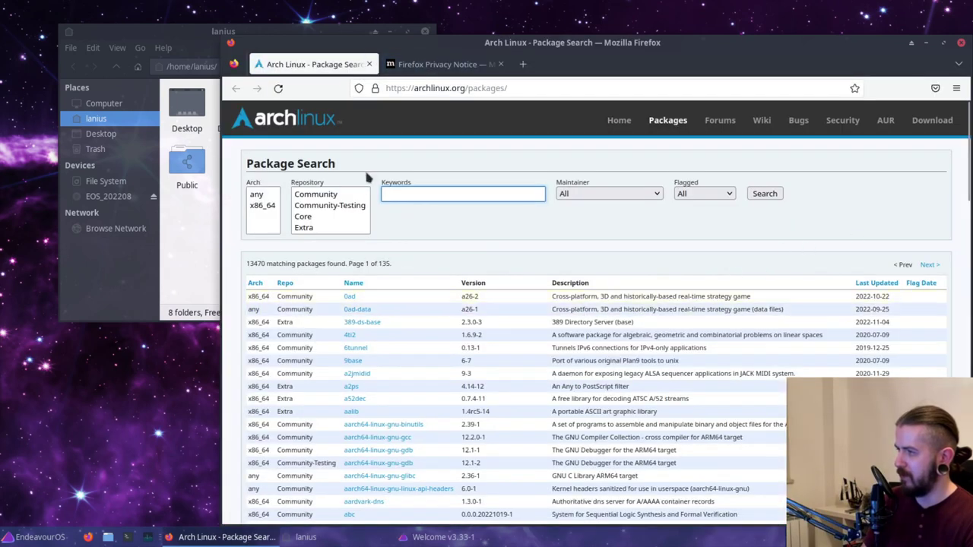
click(368, 66)
click(371, 65)
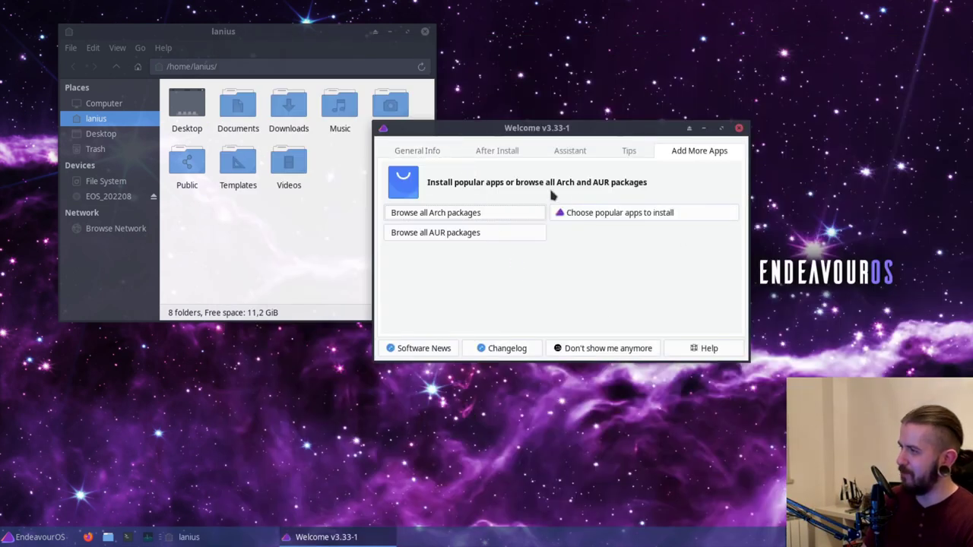
Review the After Install, Assistant and Tips pages of the Welcome window.
click(498, 152)
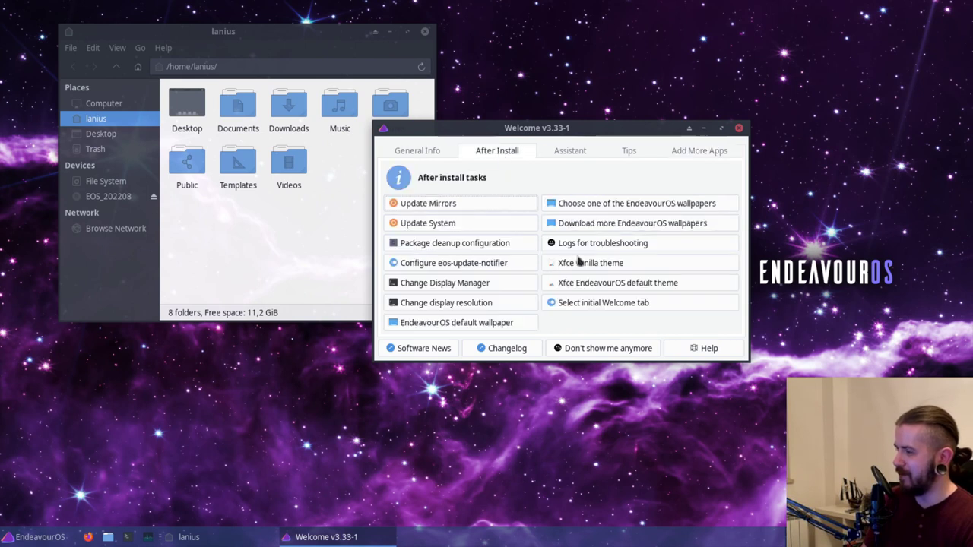
click(576, 154)
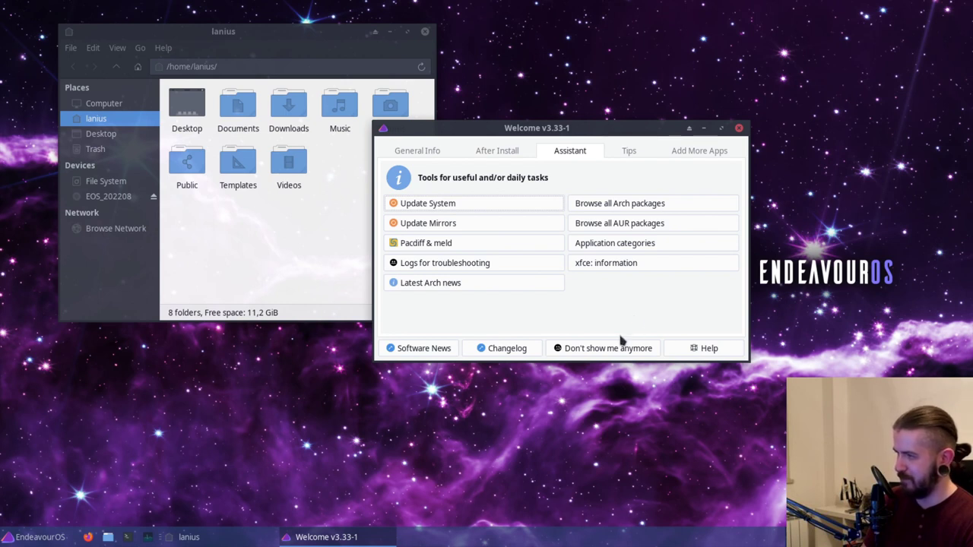
click(630, 152)
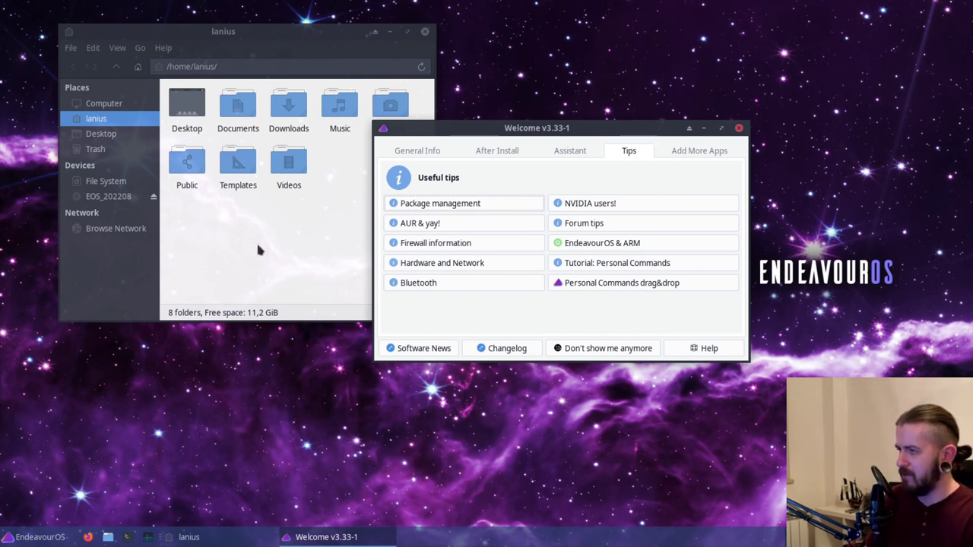
Arrange the Welcome window and the file manager side by side without overlap.
drag(575, 120, 682, 80)
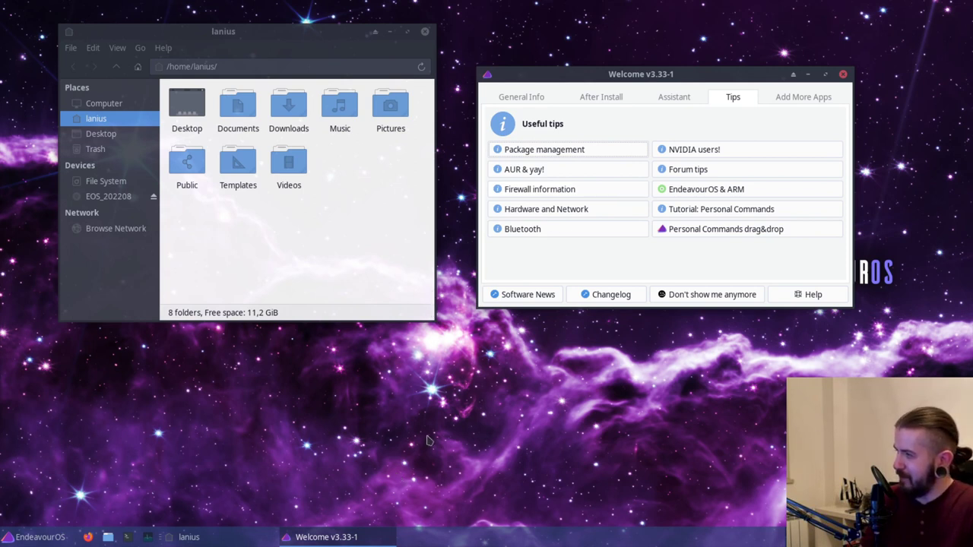
drag(601, 74, 631, 70)
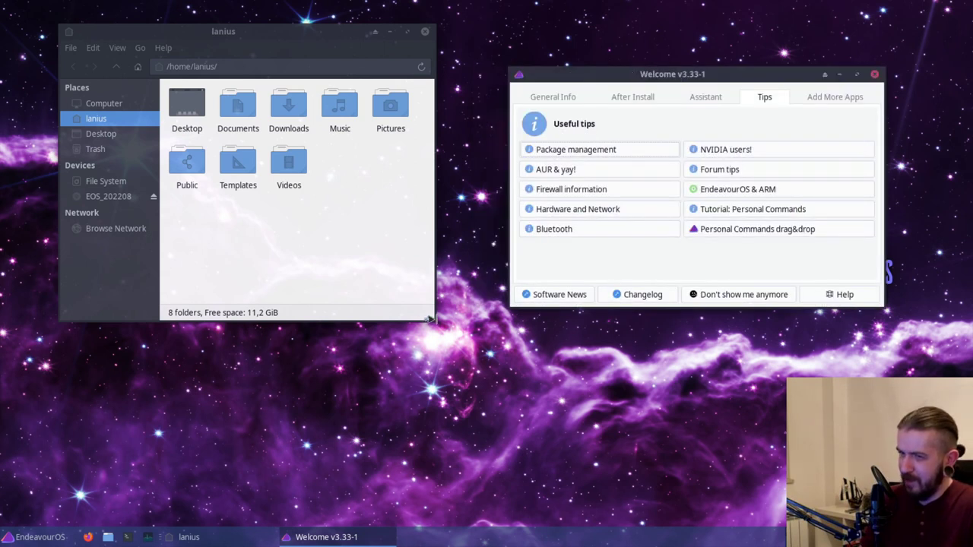
click(230, 231)
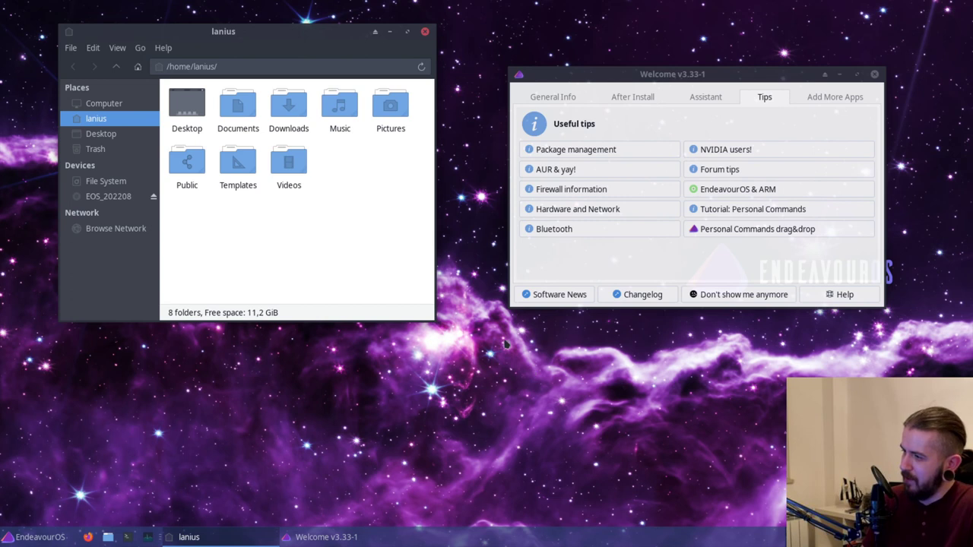
mouse_move(311, 32)
mouse_down()
mouse_move(277, 19)
mouse_move(250, 22)
mouse_move(292, 32)
mouse_up()
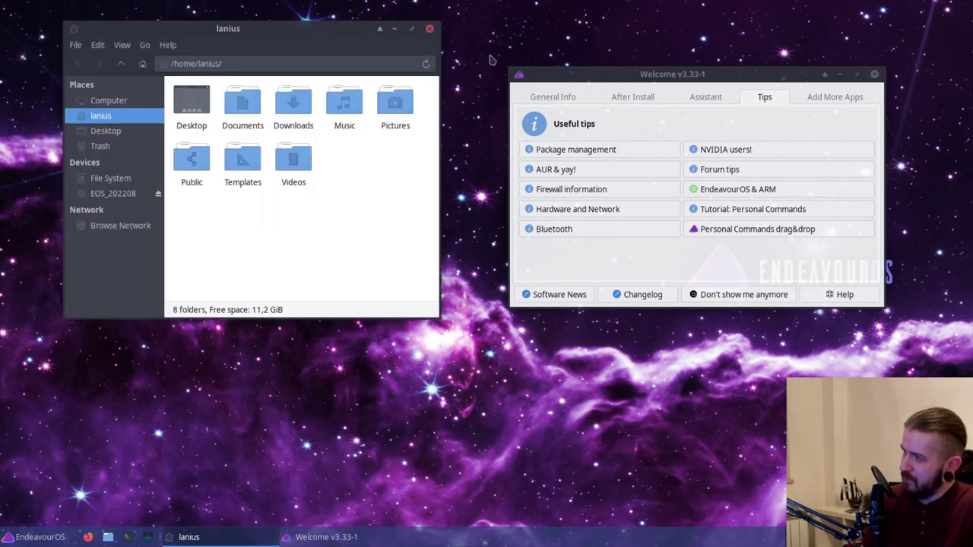
Look at the Settings category of the application menu, close it, and return focus to the file manager.
click(39, 538)
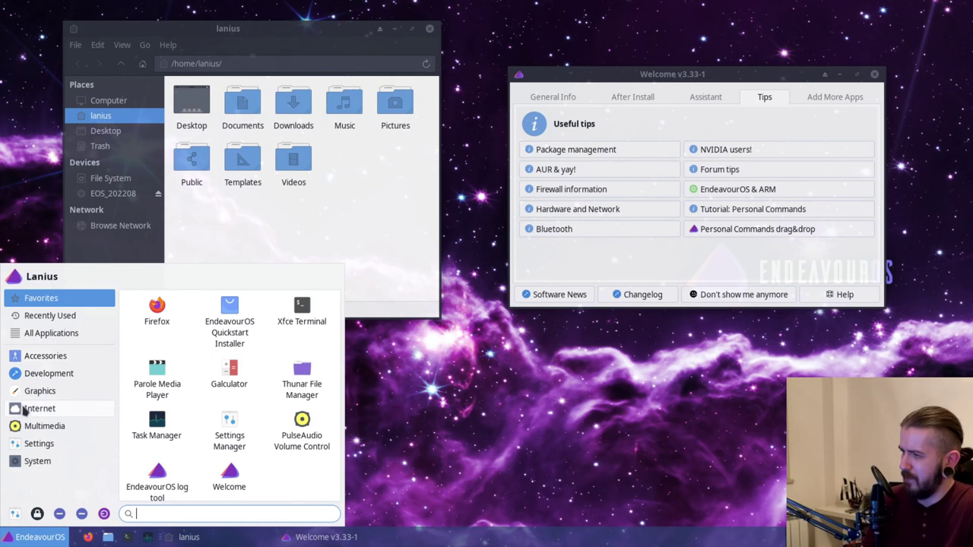
click(57, 447)
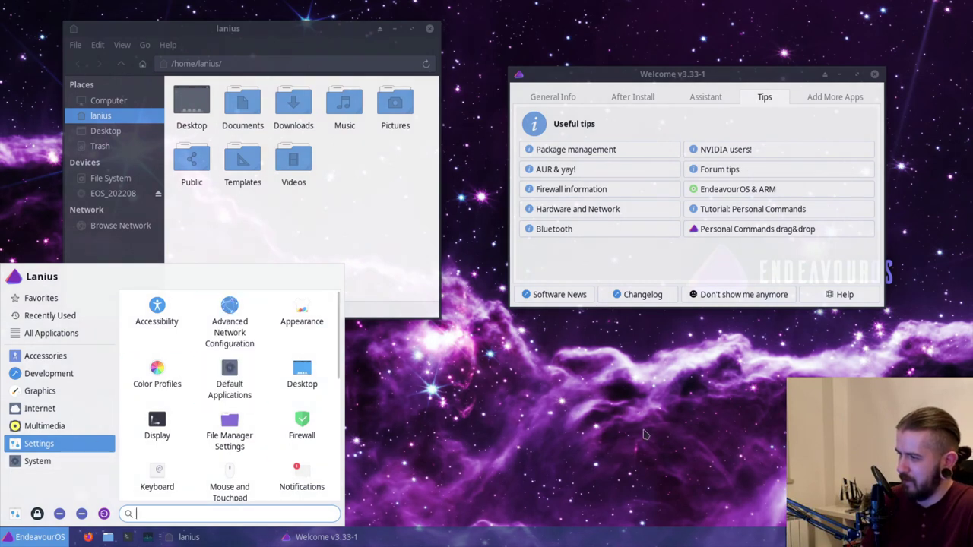
click(552, 430)
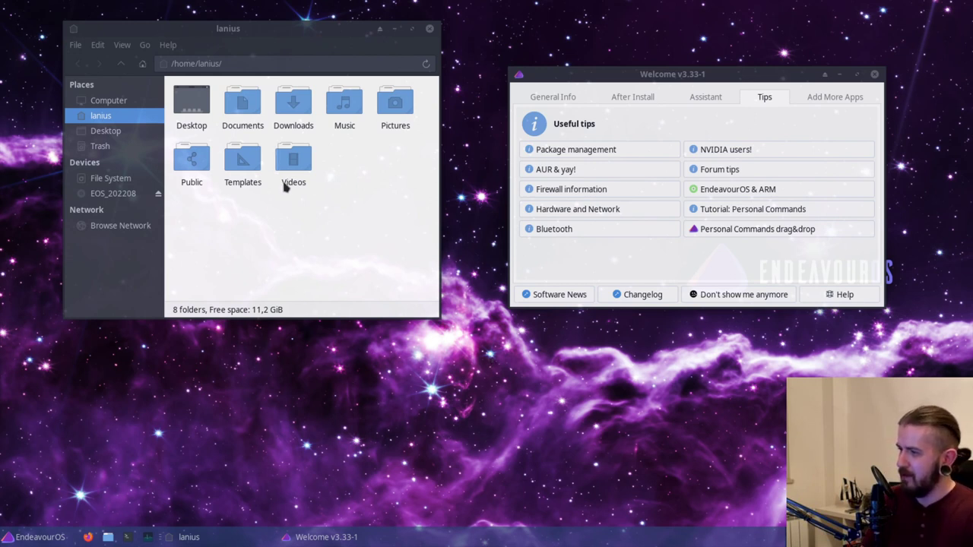
click(239, 261)
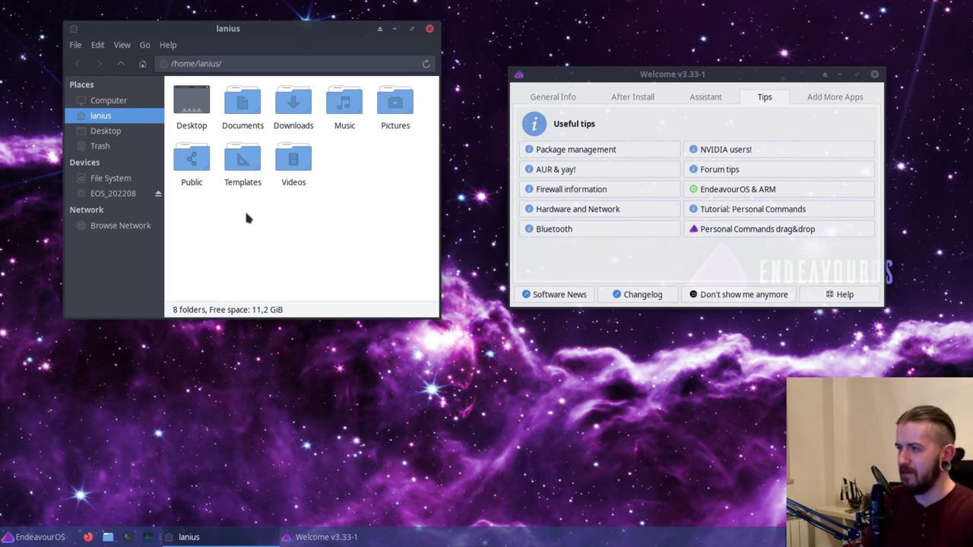
Move the file manager closer to the screen centre, check Thunar's version and copyright years in its About dialog, and close the dialog.
drag(274, 28, 343, 103)
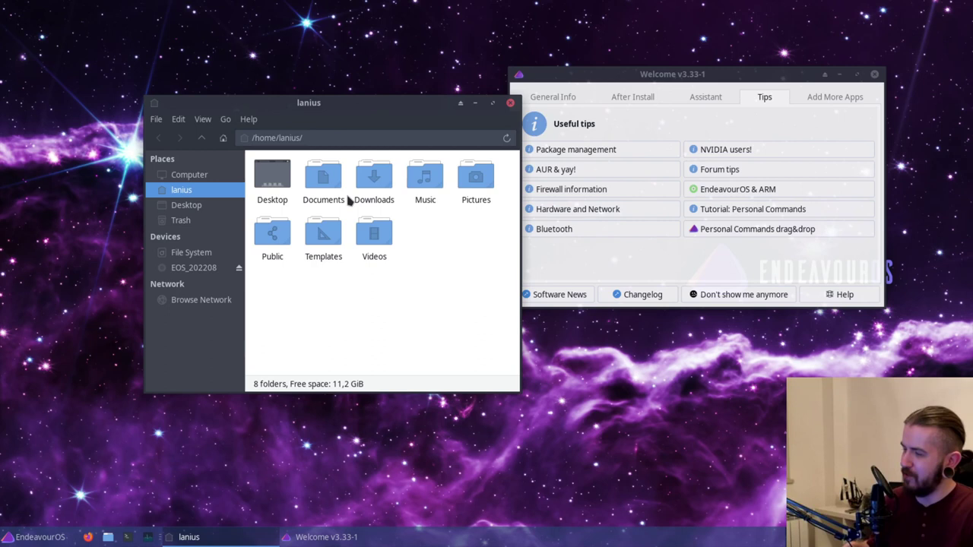
click(248, 122)
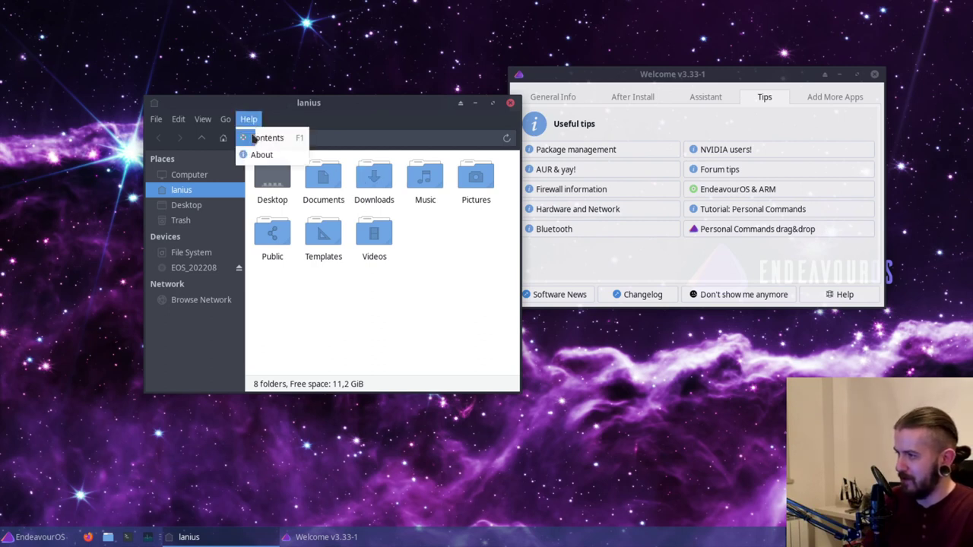
click(259, 155)
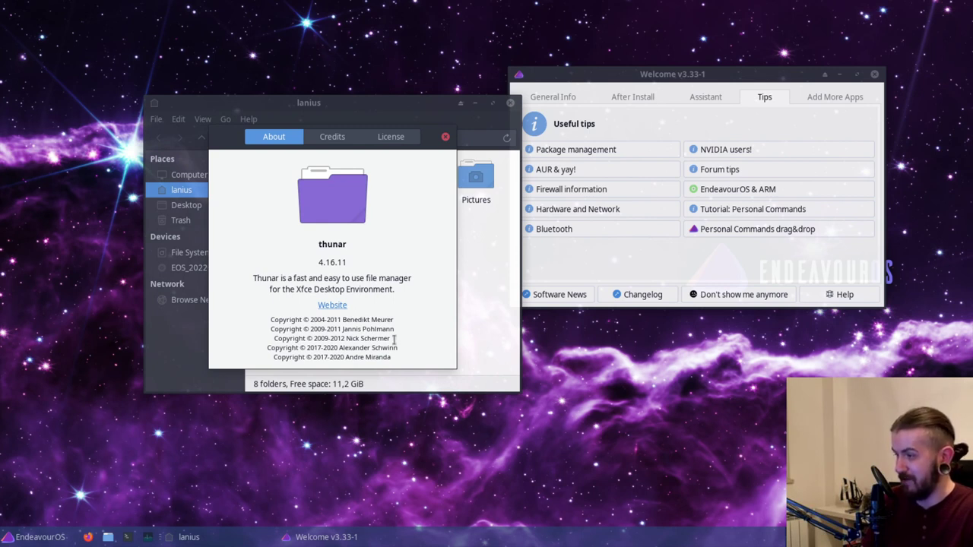
double_click(333, 357)
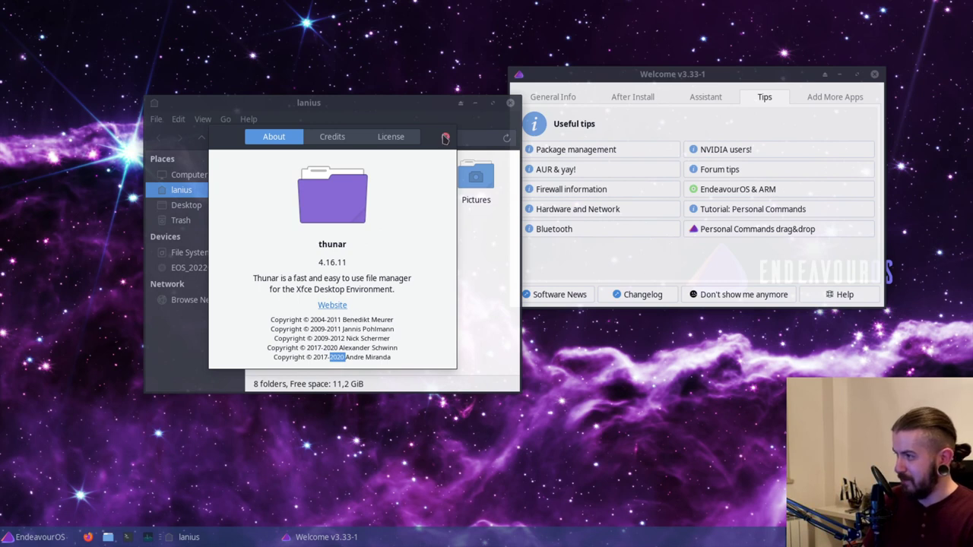
click(446, 137)
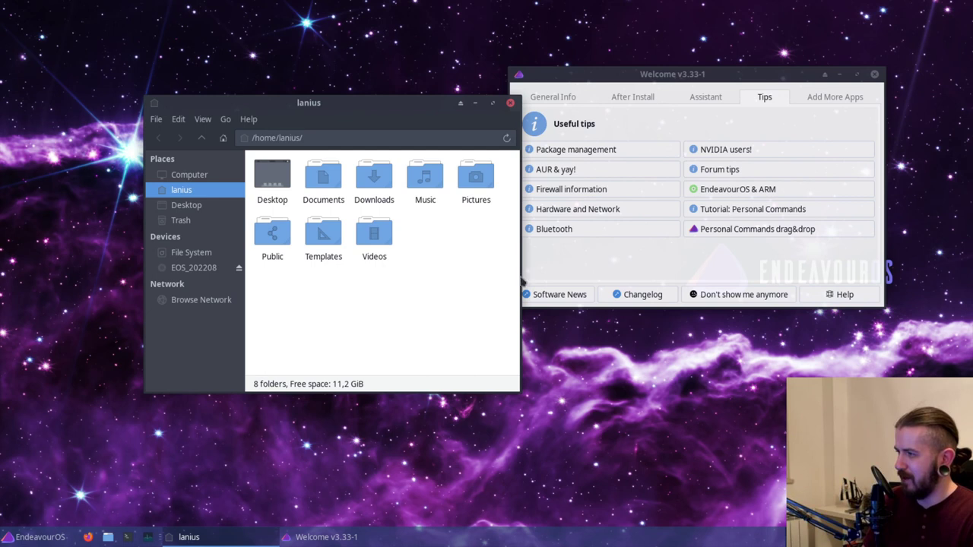
Enlarge the file manager window in width and height and reposition it and the Welcome window side by side.
drag(515, 277, 590, 373)
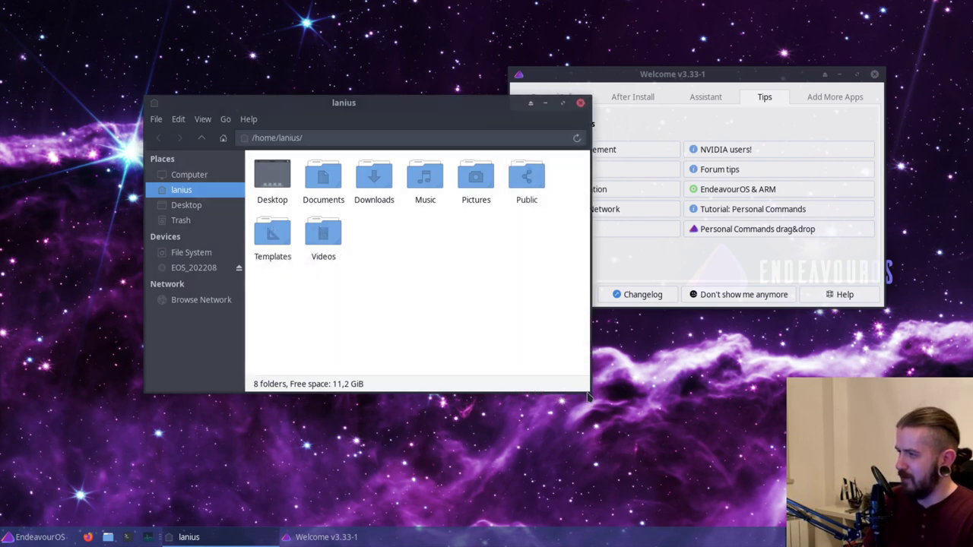
drag(149, 104, 111, 32)
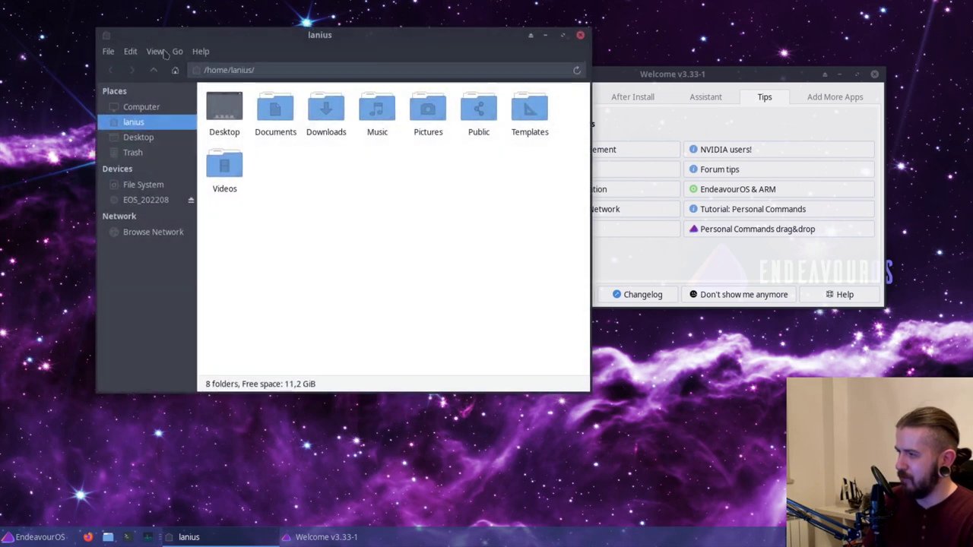
drag(314, 40, 277, 98)
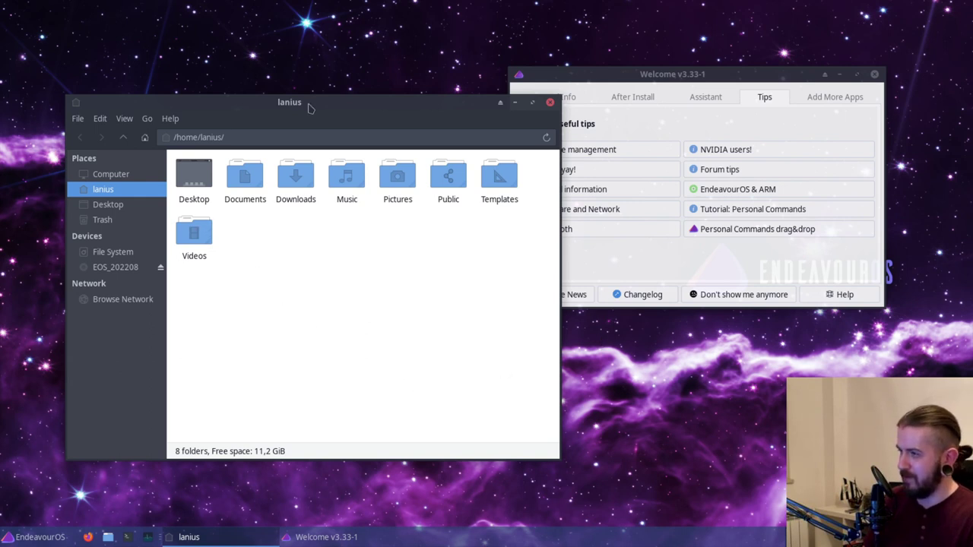
drag(675, 76, 747, 78)
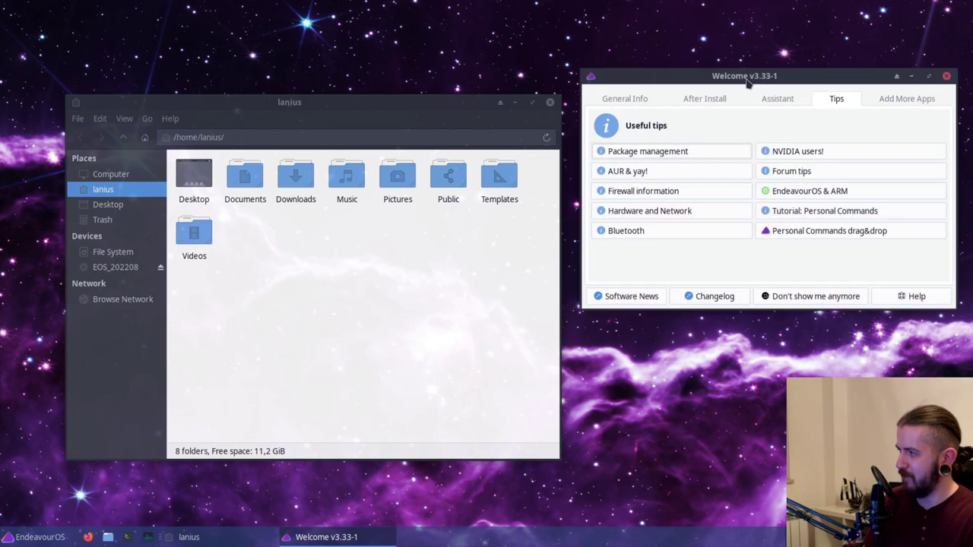
drag(393, 113, 363, 62)
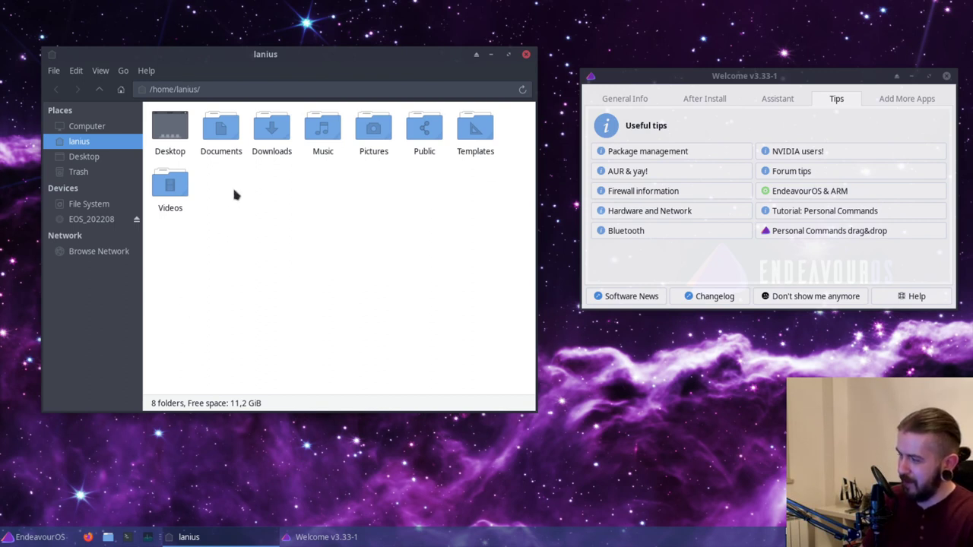
drag(266, 59, 273, 42)
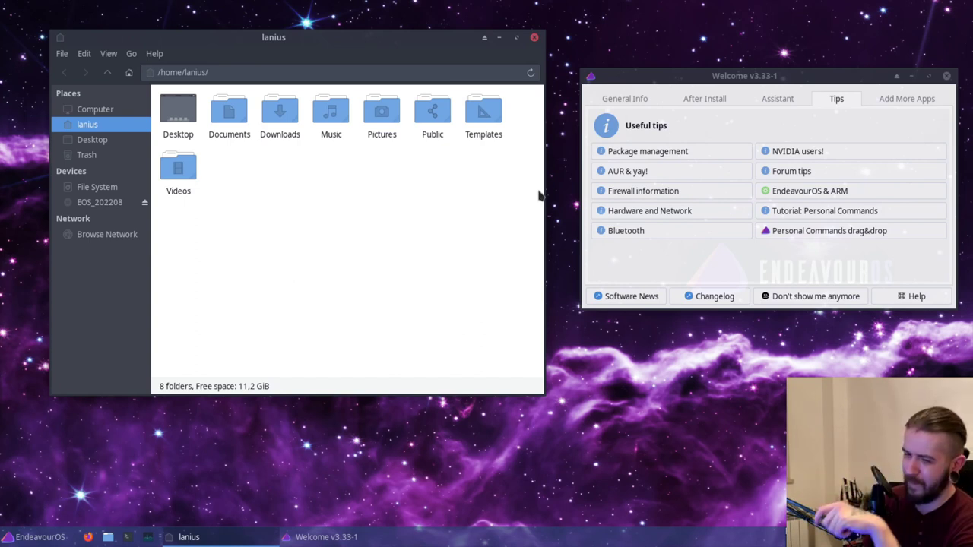
Switch focus to the Welcome window and back to compare window transparency, and shift the file manager slightly toward the screen corner.
click(793, 78)
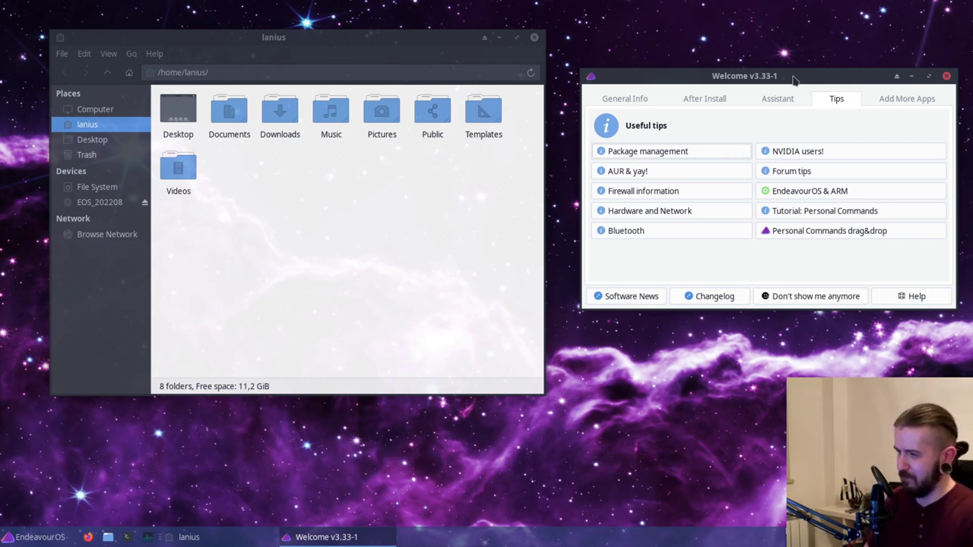
click(280, 294)
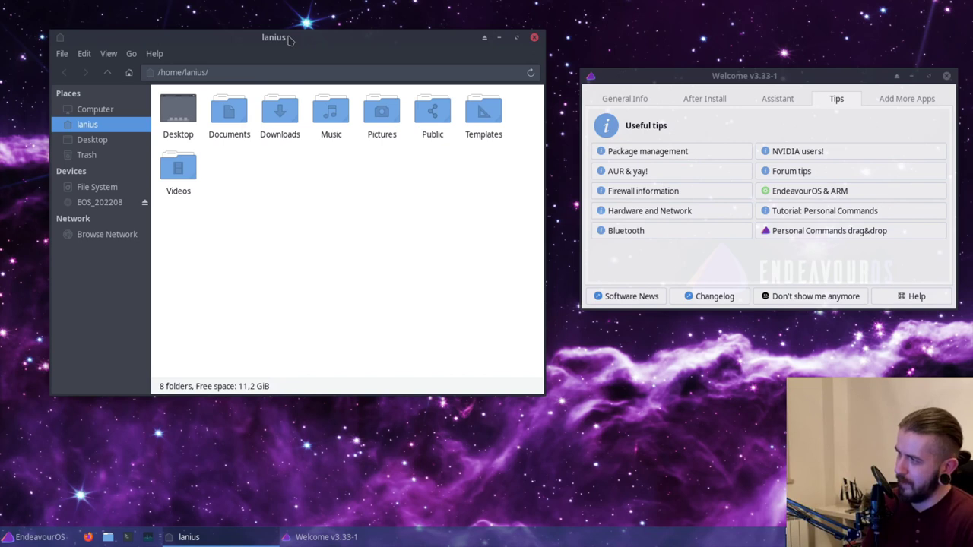
mouse_move(289, 39)
mouse_down()
mouse_move(314, 43)
mouse_move(281, 28)
mouse_up()
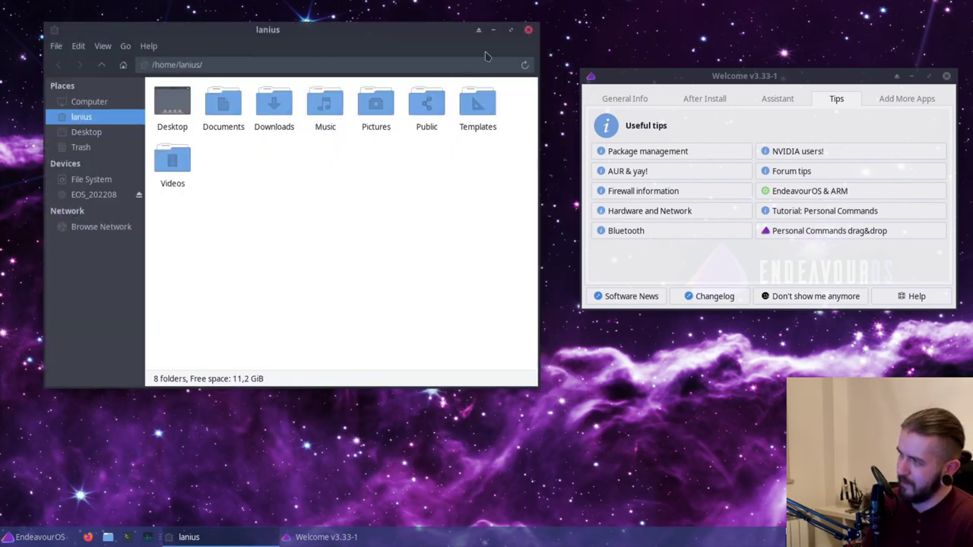
Check Thunar's About information again, then close the dialog and the file manager.
click(150, 50)
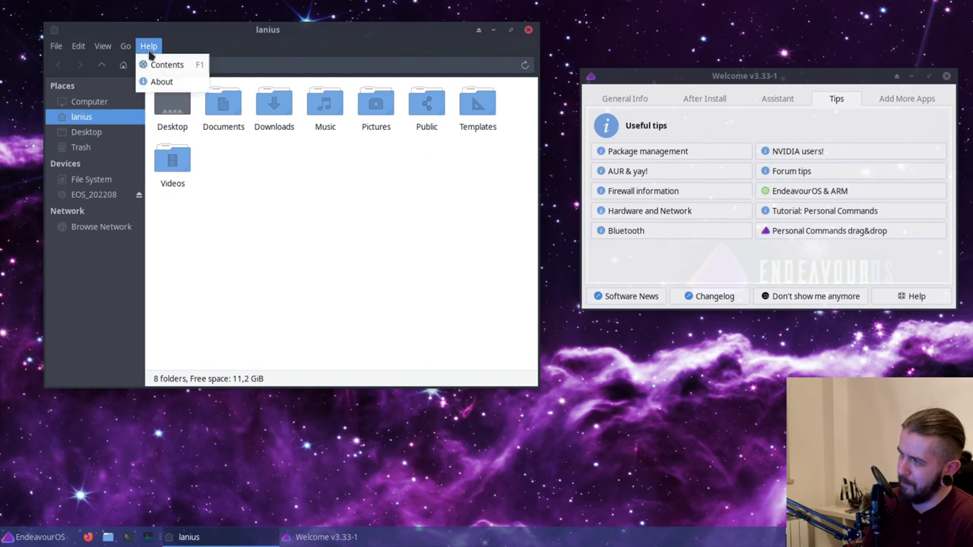
click(160, 82)
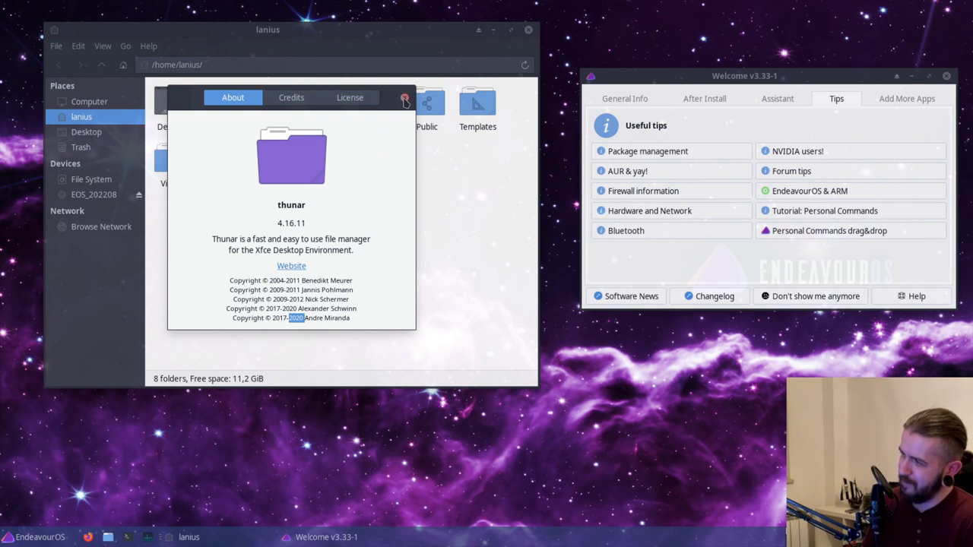
click(356, 310)
click(405, 99)
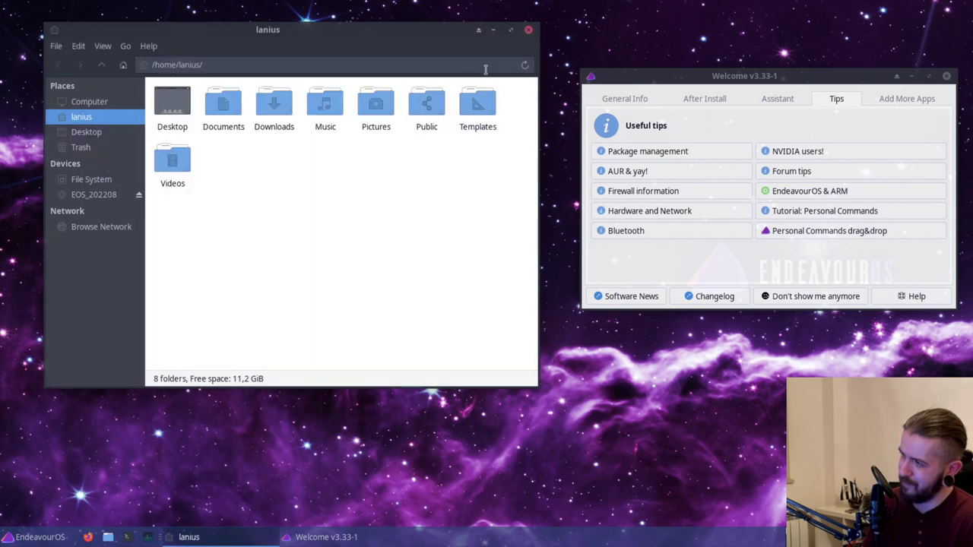
click(529, 30)
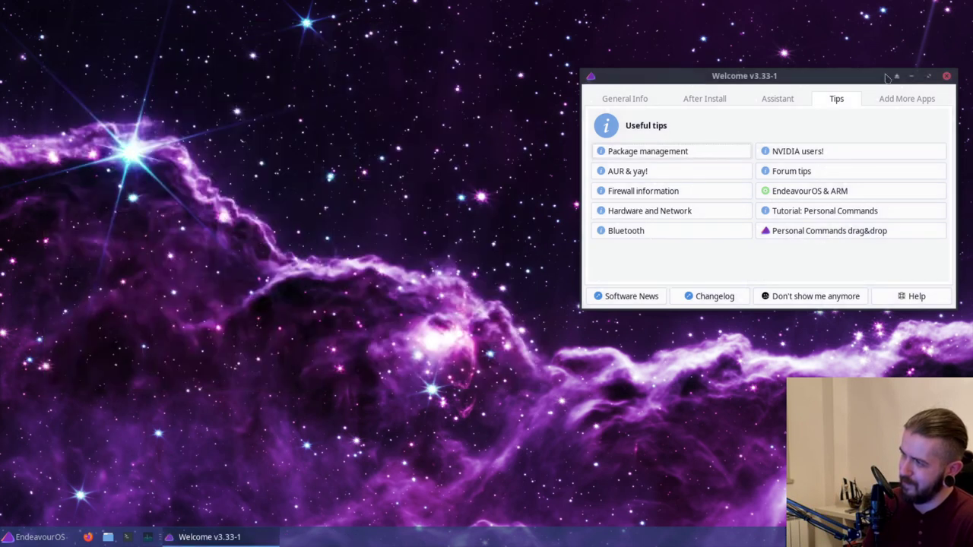
Close the EndeavourOS Welcome window.
click(947, 78)
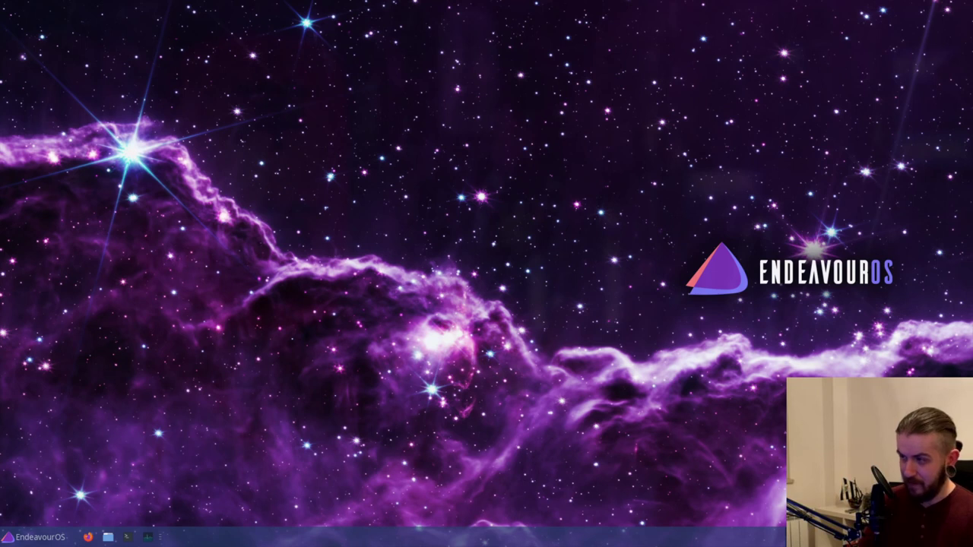
Open the file manager on the host desktop, split its home folder view into two panes, and switch focus between them.
key(super+e)
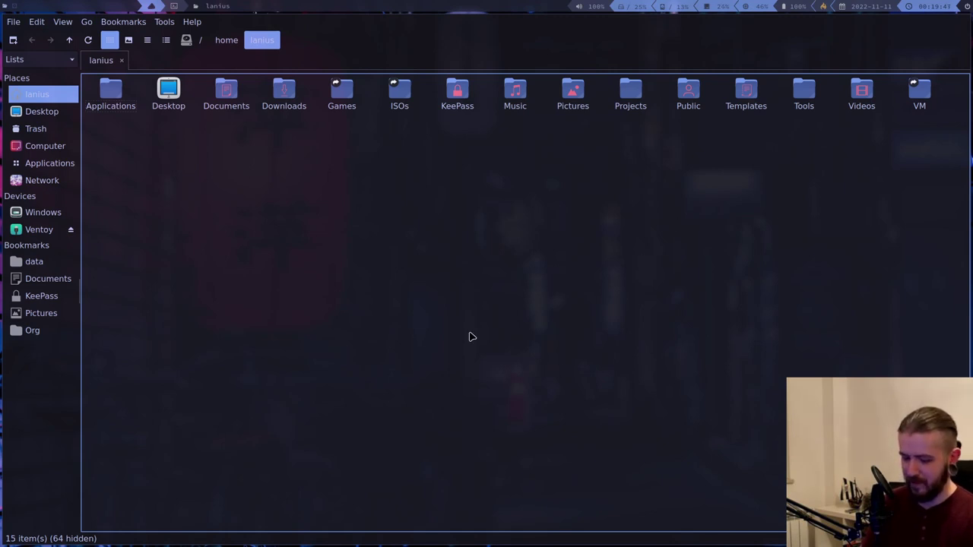
key(F3)
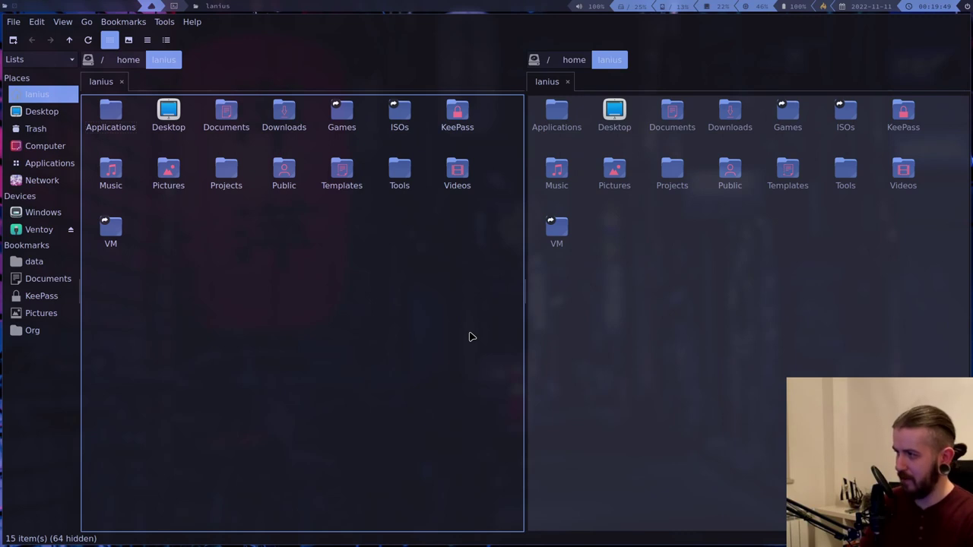
click(608, 336)
click(394, 360)
click(660, 360)
click(396, 385)
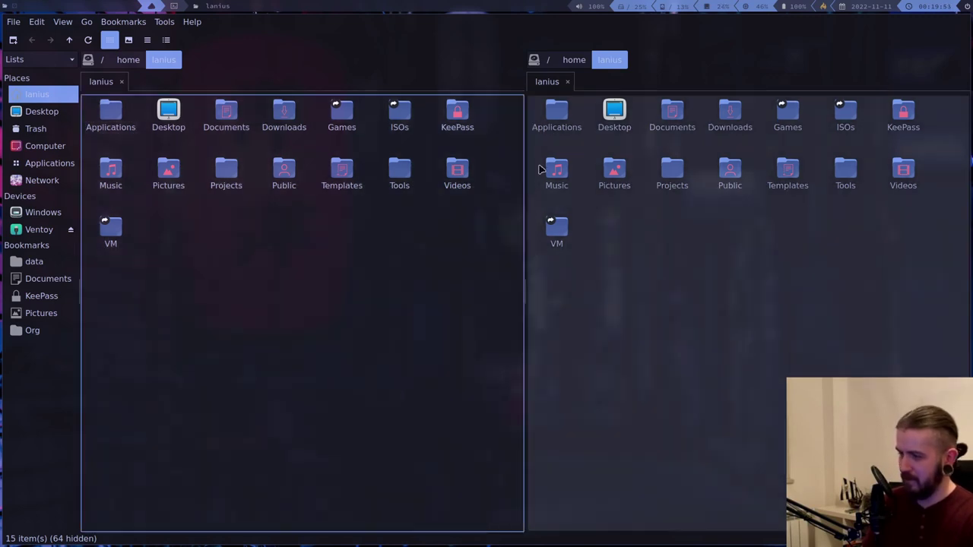
Close the second pane of the split view and quit the host's file manager.
click(568, 82)
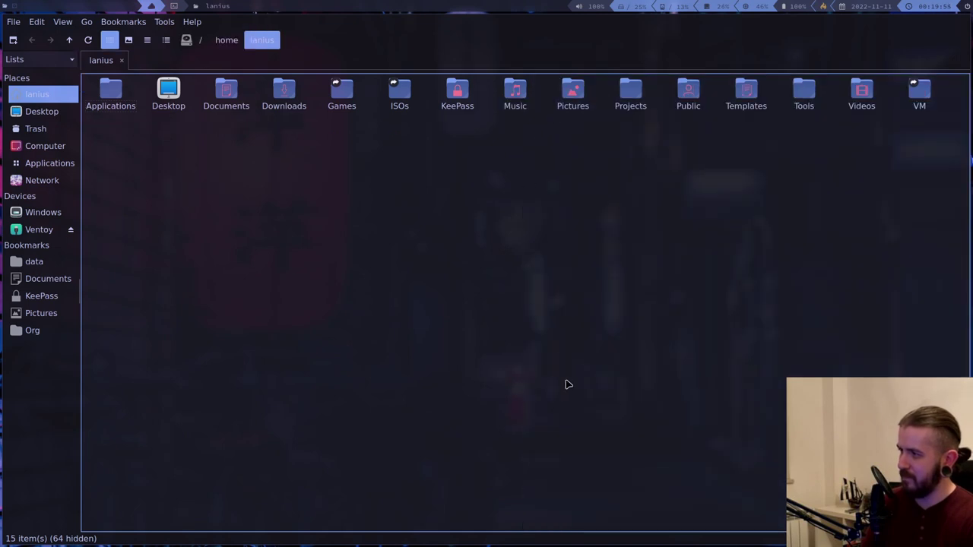
key(ctrl+q)
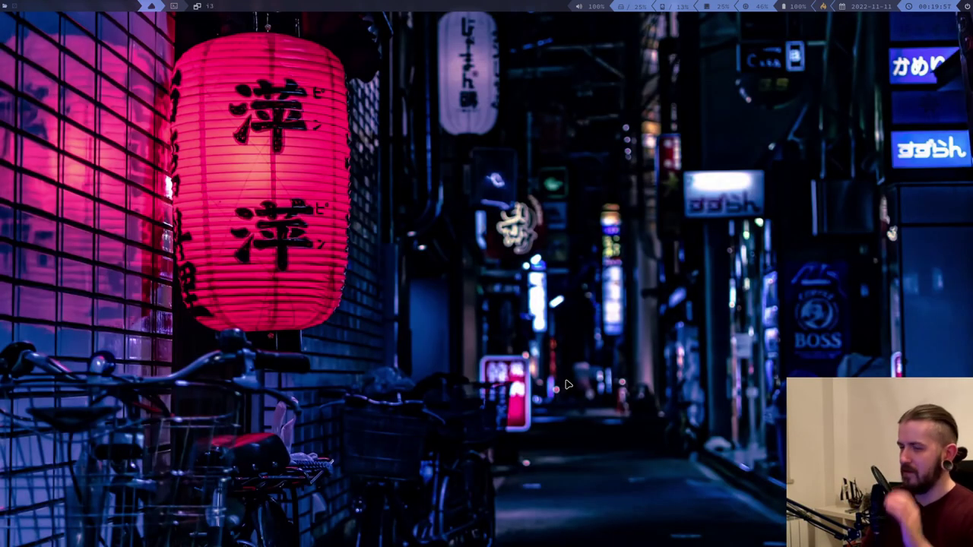